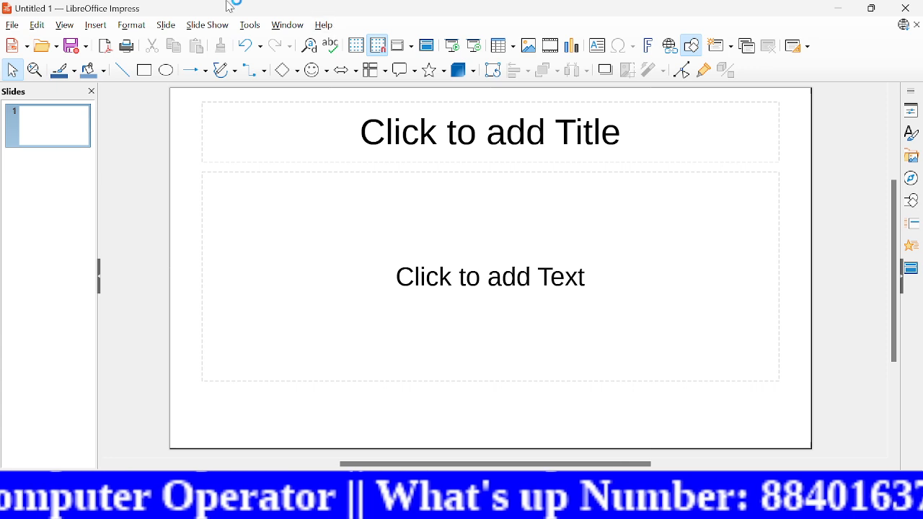
click(13, 27)
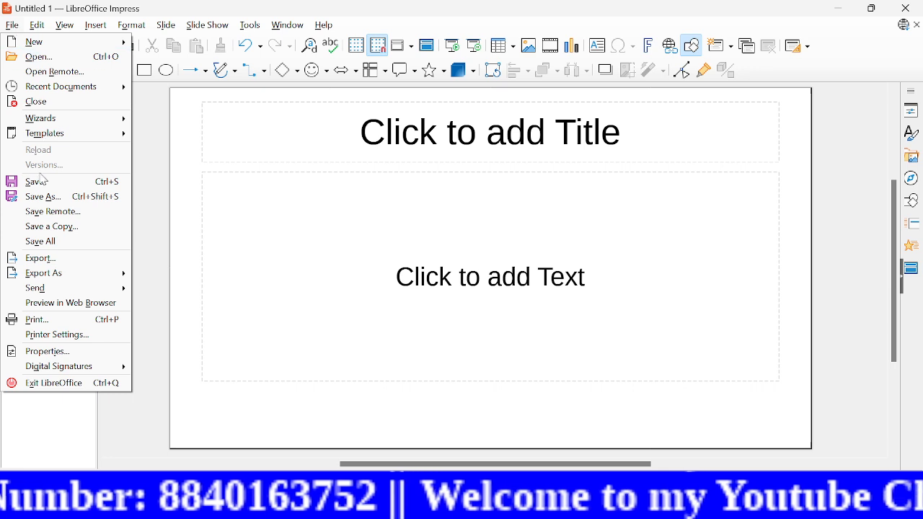
mouse_move(51, 374)
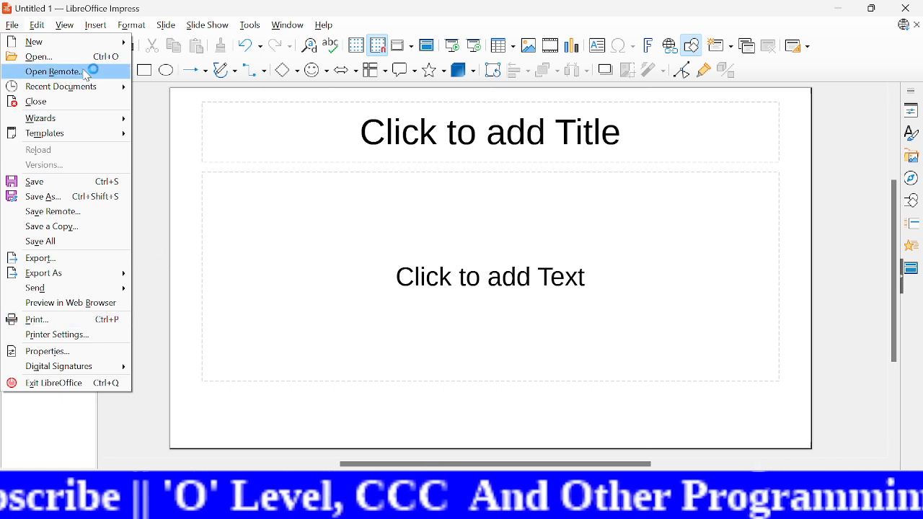
mouse_move(36, 25)
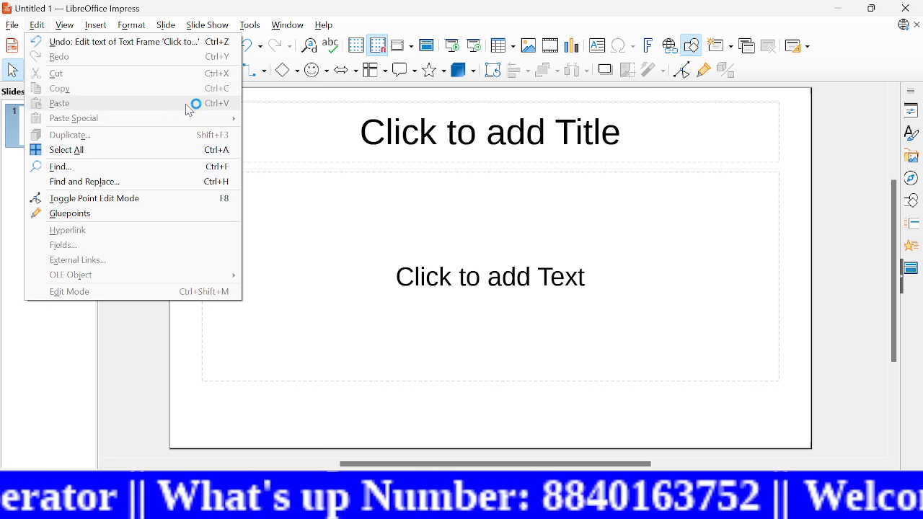
click(332, 262)
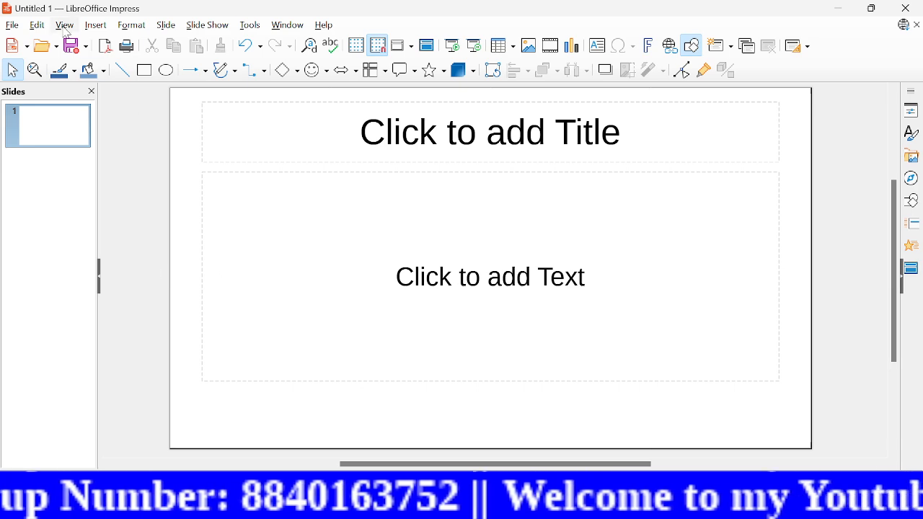
click(37, 27)
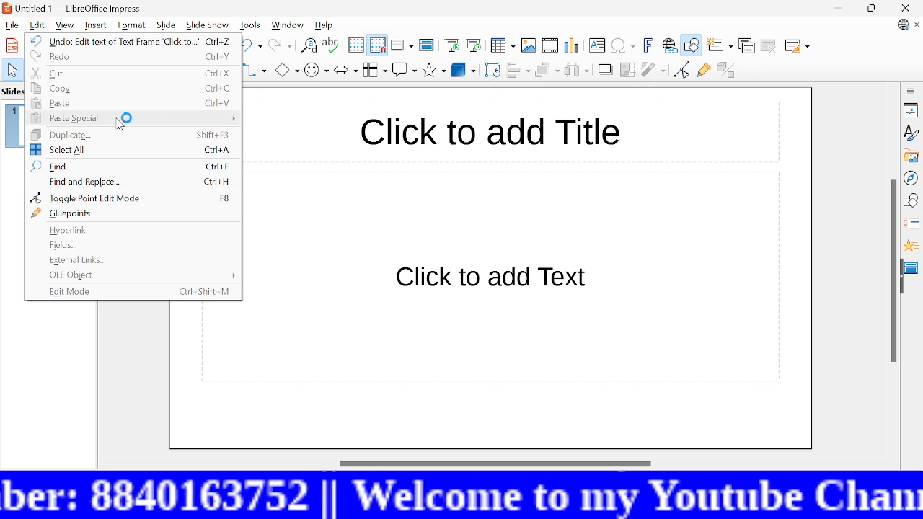
Enter "Knm classes" as the slide title.
click(484, 141)
click(611, 139)
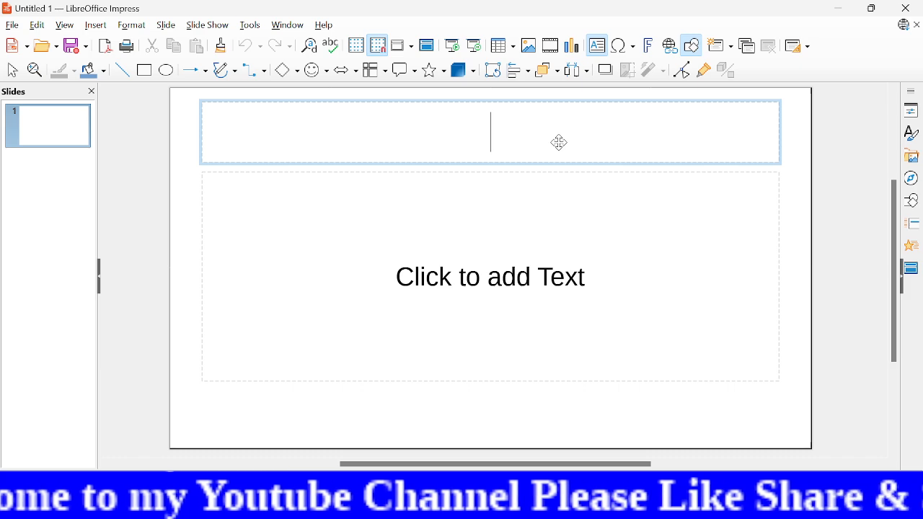
text(knm)
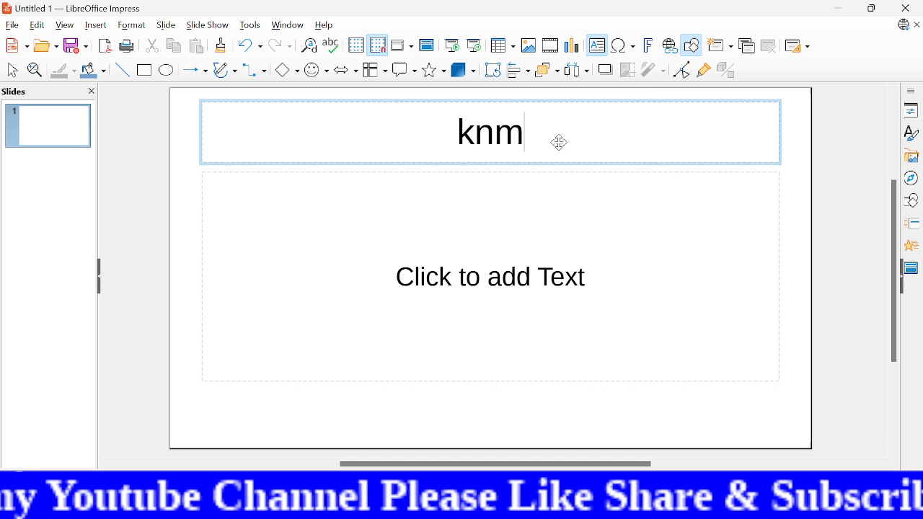
text( classes)
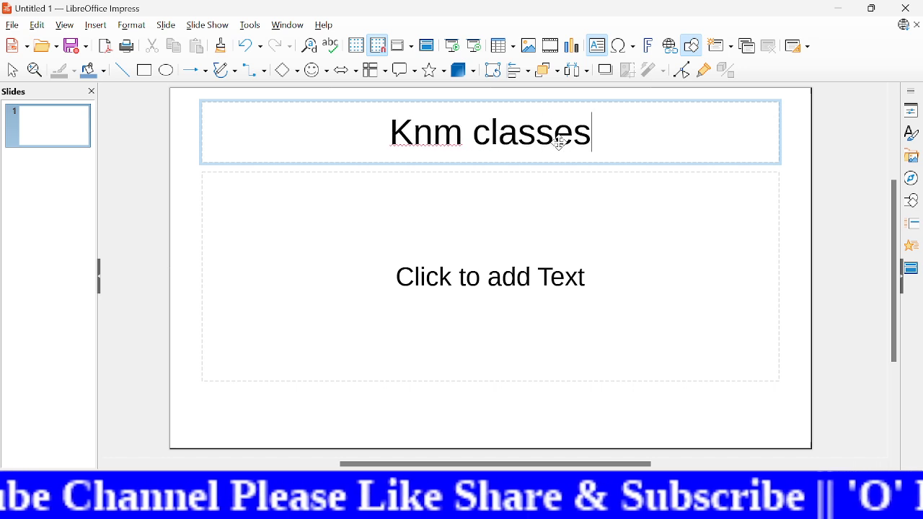
Copy the whole title text and leave text editing.
drag(598, 135, 389, 125)
click(32, 27)
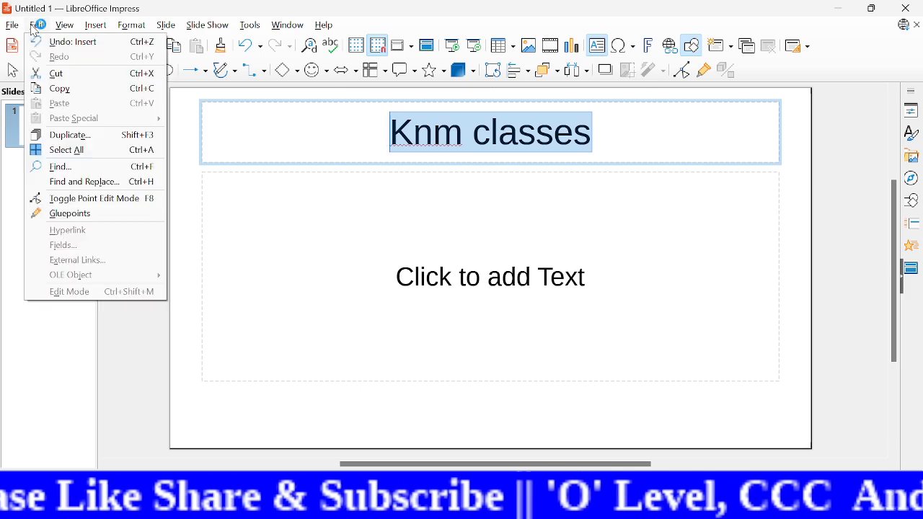
click(88, 99)
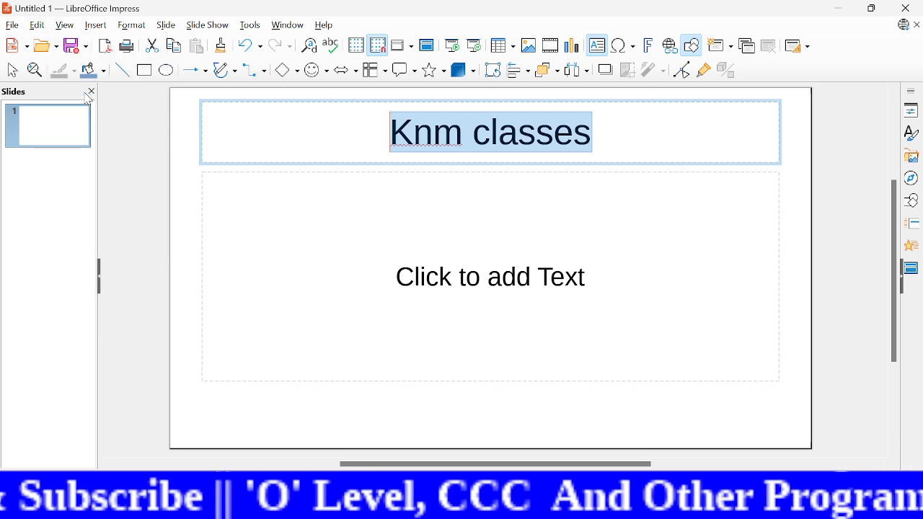
click(195, 260)
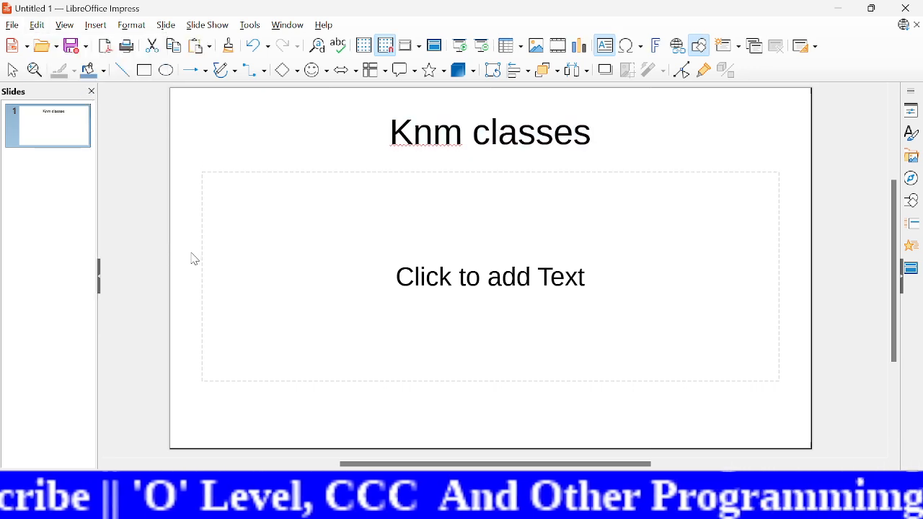
click(293, 257)
click(254, 276)
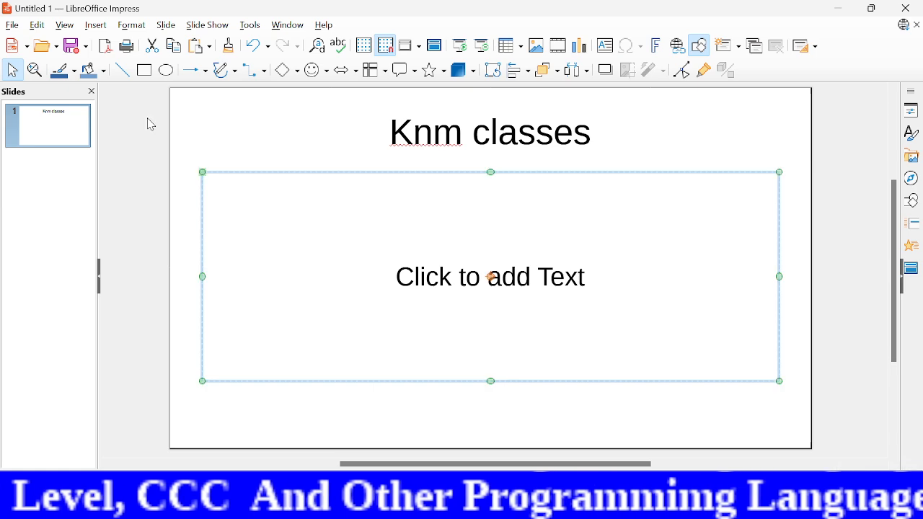
click(37, 26)
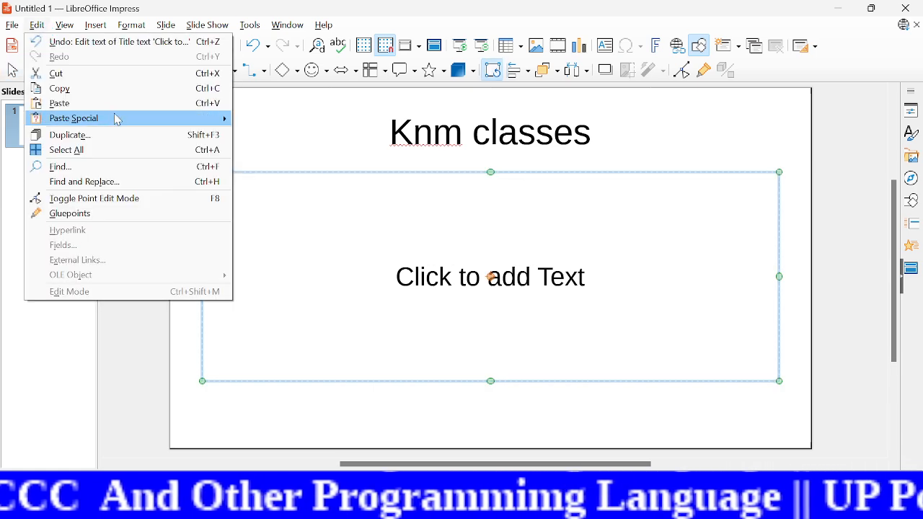
mouse_move(109, 120)
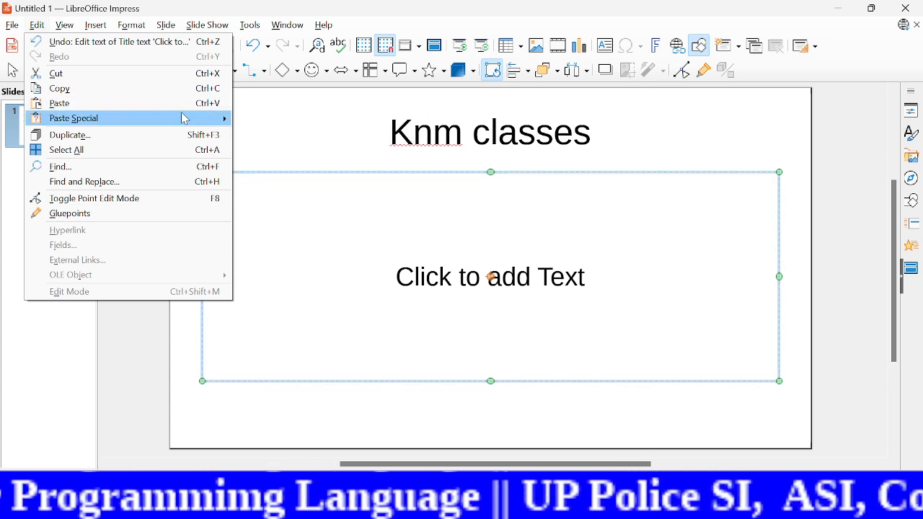
mouse_move(210, 124)
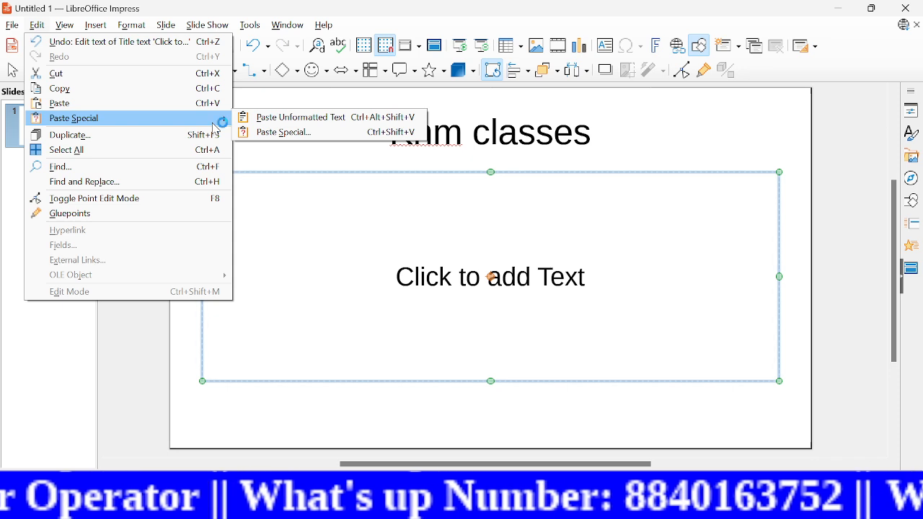
click(309, 261)
Format the title text as bold and italic with the font colour Dark Red 2.
drag(564, 123, 383, 130)
click(600, 134)
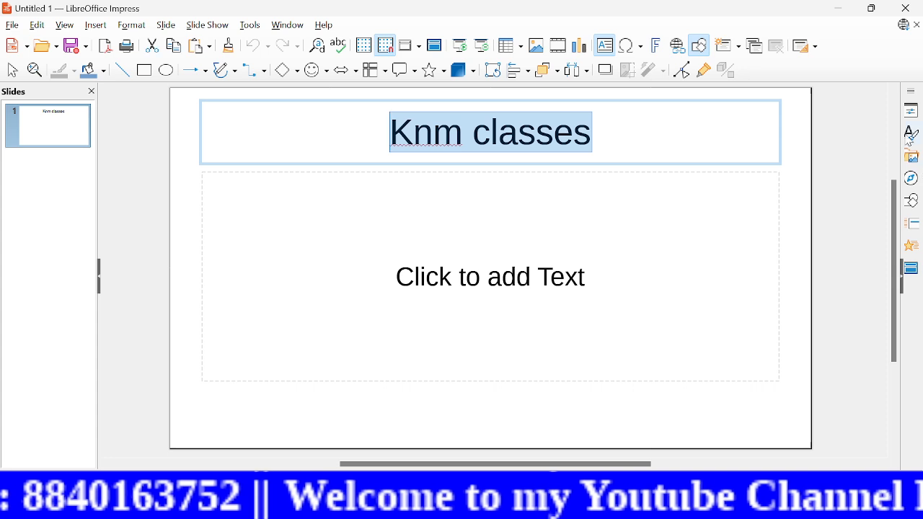
click(912, 112)
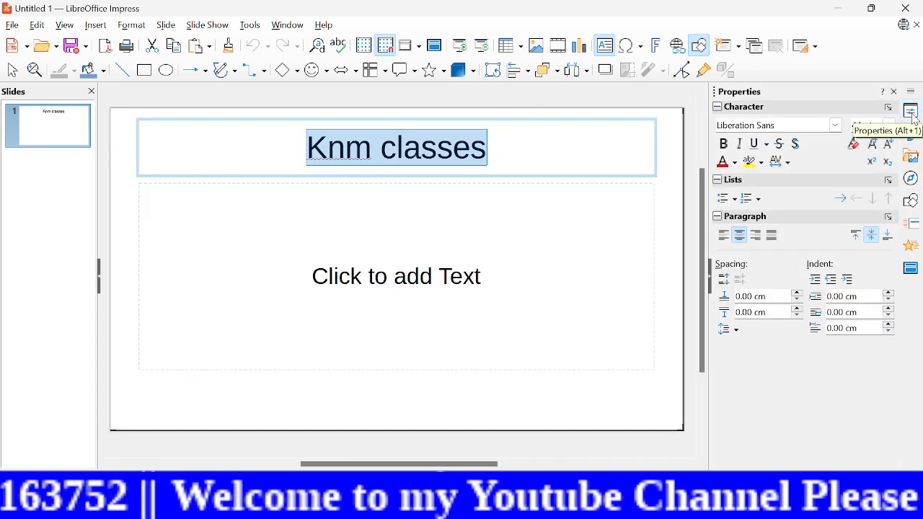
click(724, 144)
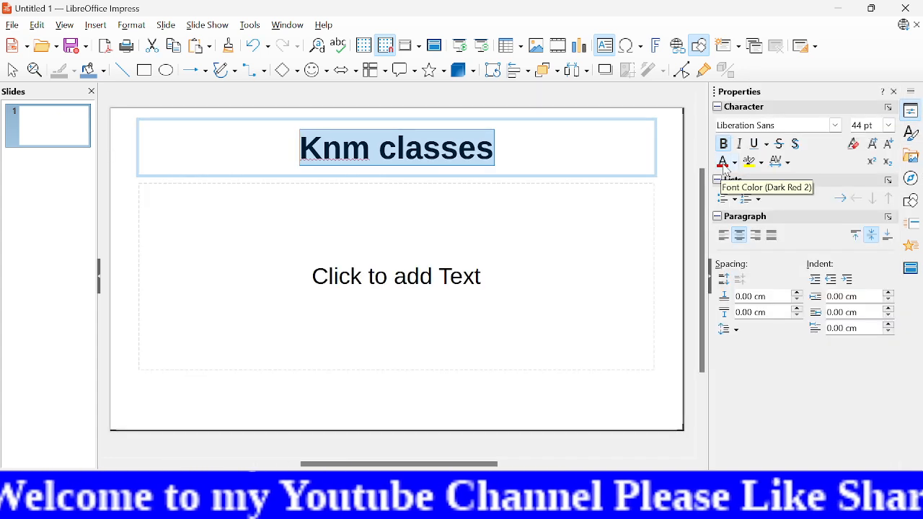
click(724, 164)
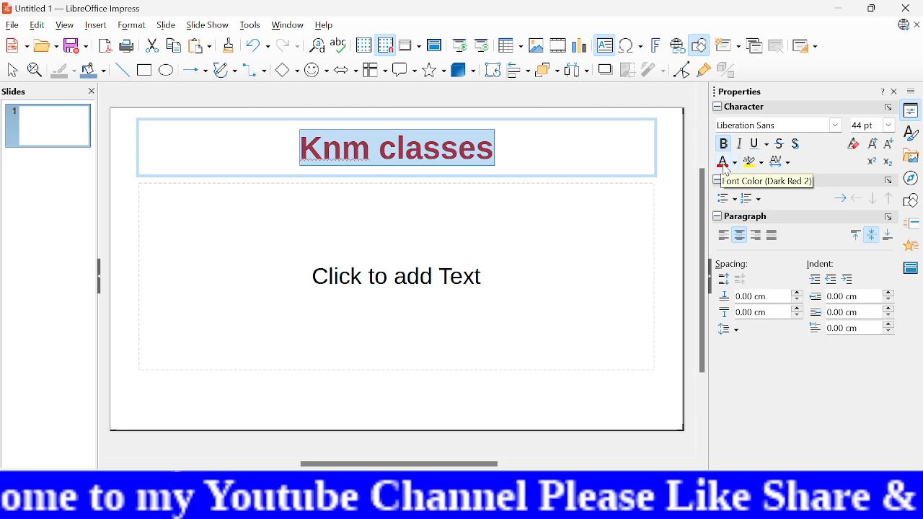
click(742, 145)
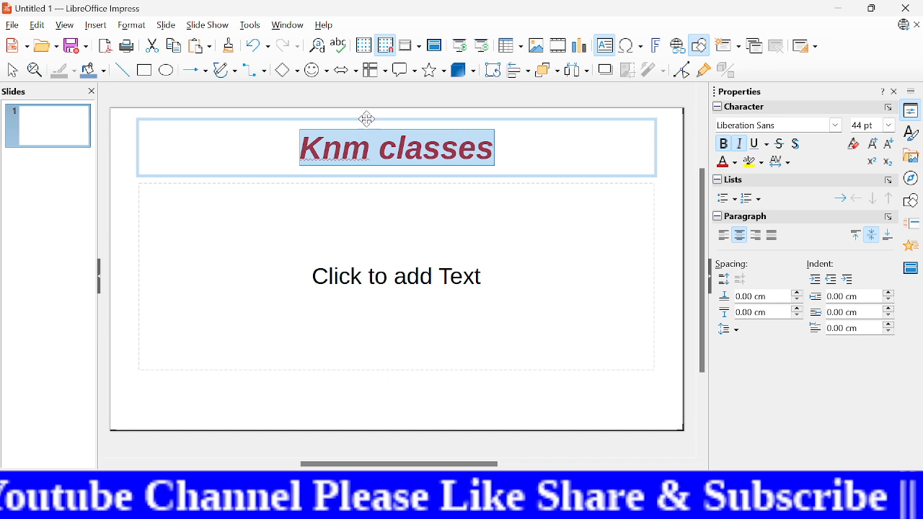
Copy the formatted title and paste it into the content placeholder below as unformatted text.
click(41, 26)
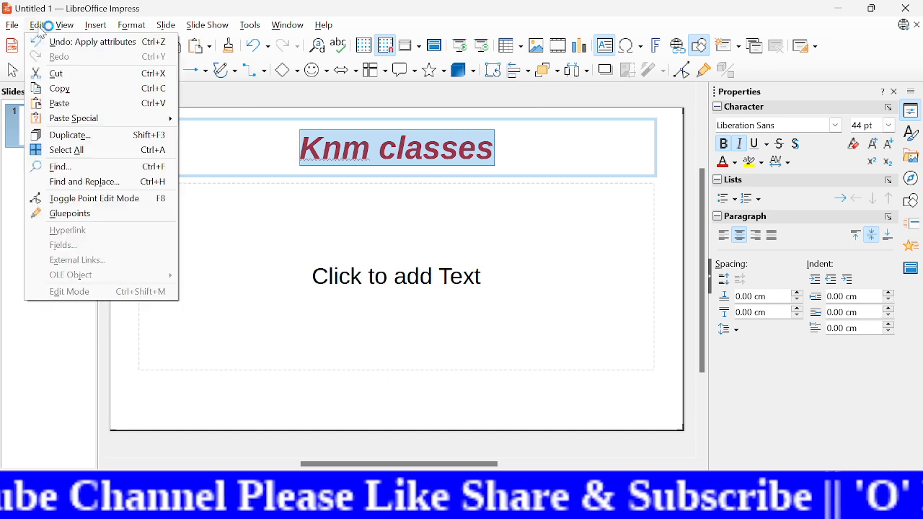
click(95, 89)
click(192, 267)
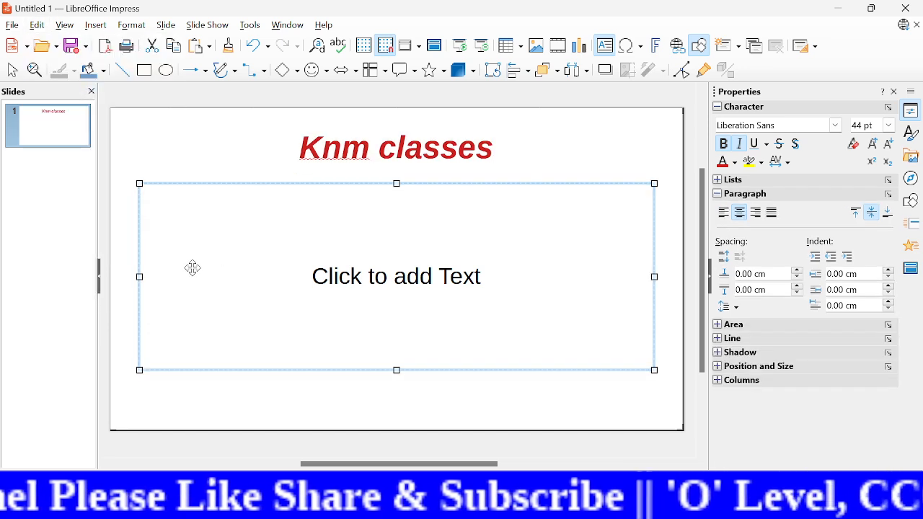
click(332, 274)
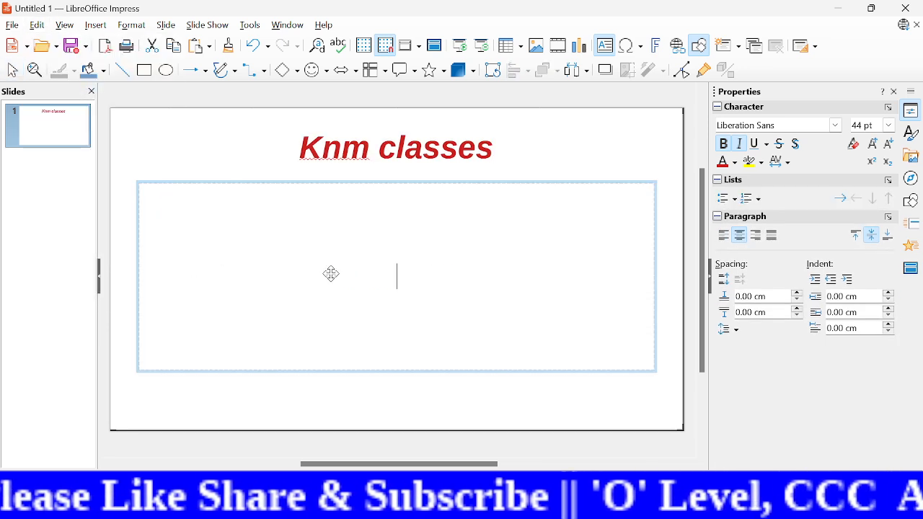
click(38, 25)
mouse_move(80, 119)
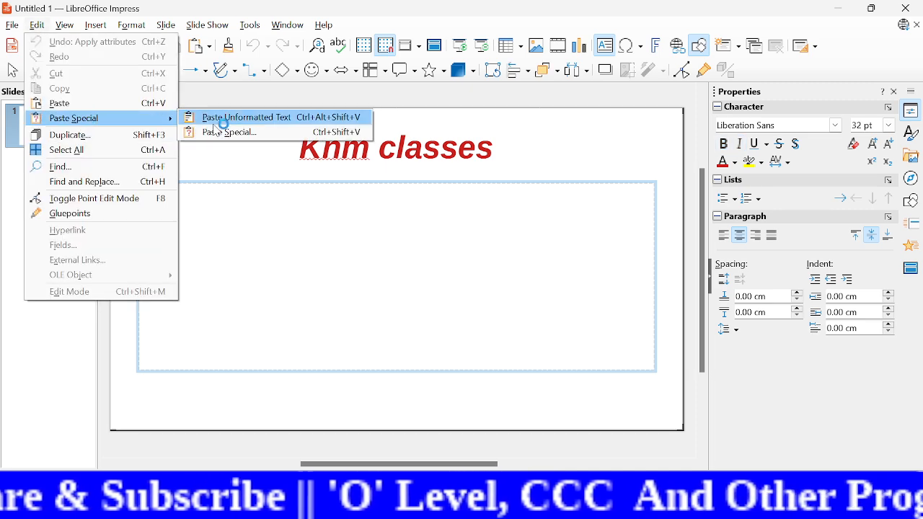
click(253, 118)
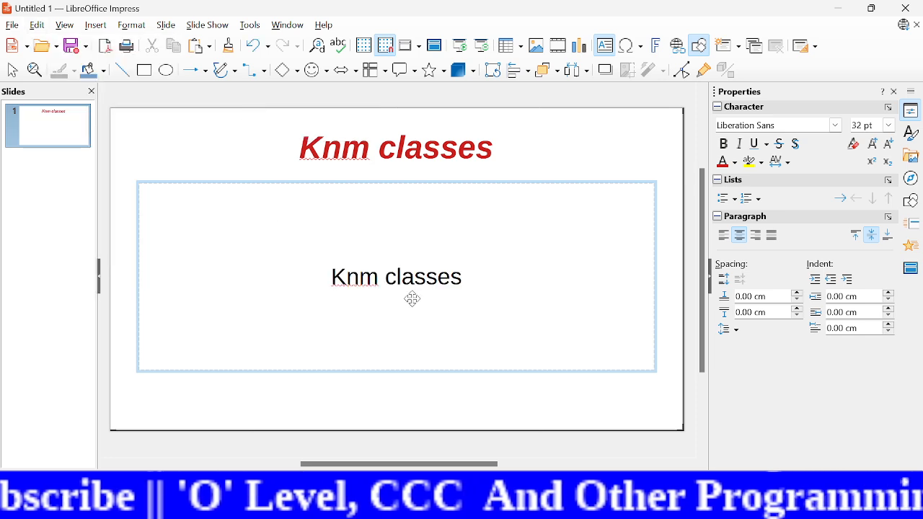
key(Escape)
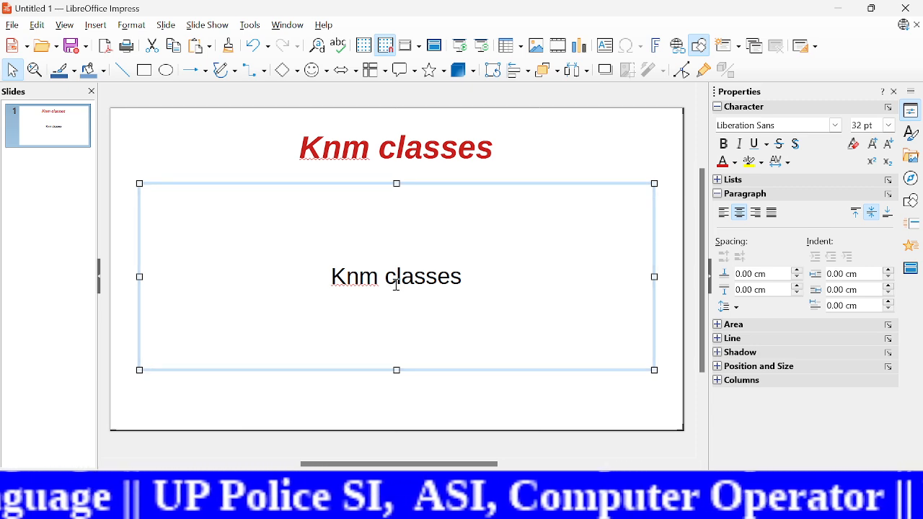
click(124, 169)
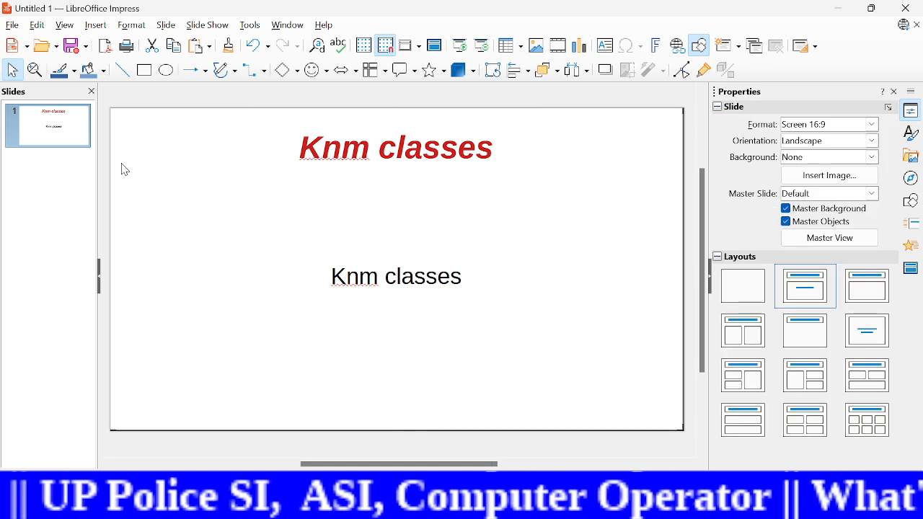
Open the Paste Special dialog for the copied title text.
click(39, 26)
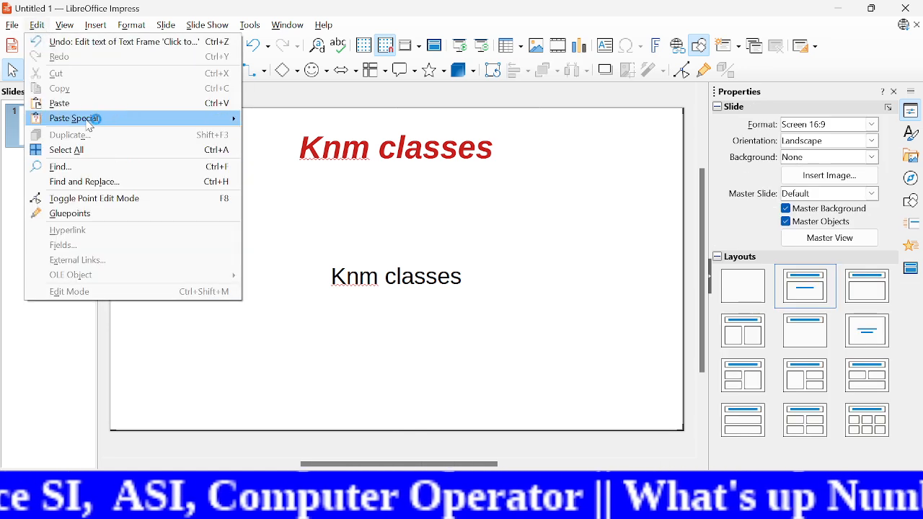
mouse_move(86, 124)
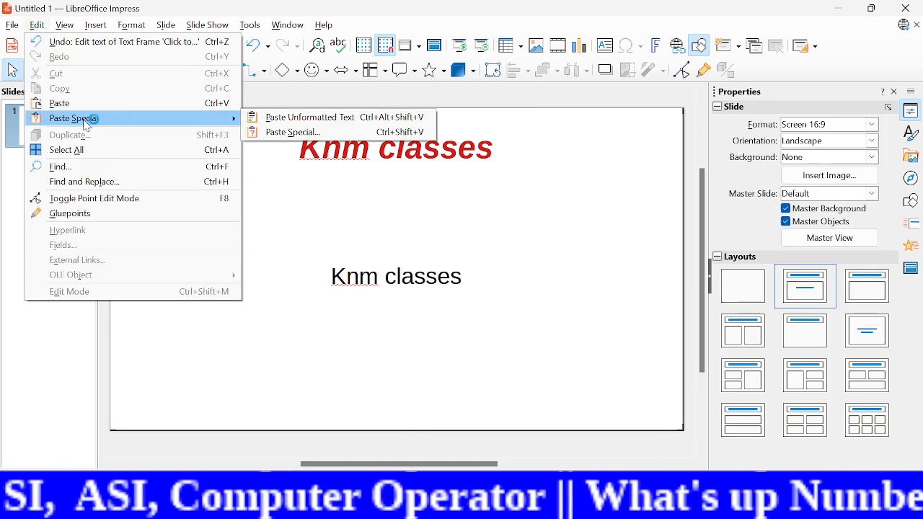
click(292, 133)
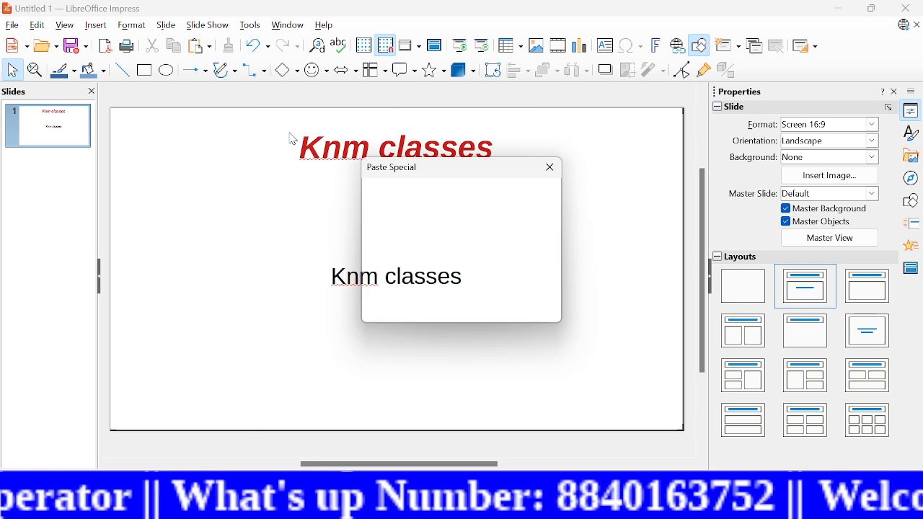
drag(472, 176, 473, 137)
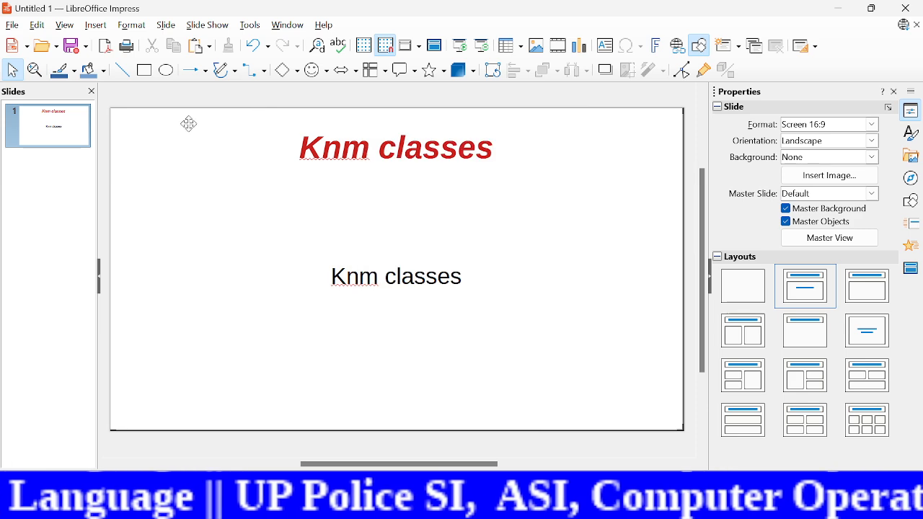
Delete all of the pasted text from the content placeholder.
click(36, 26)
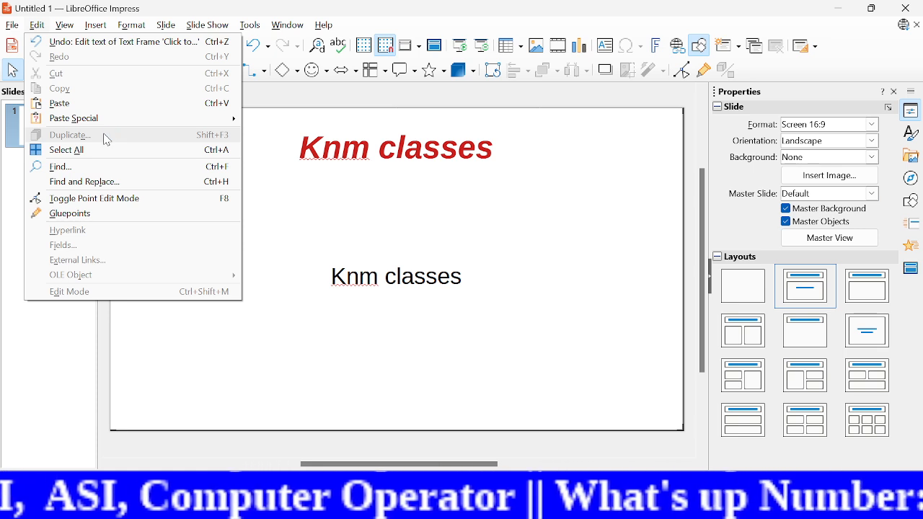
click(390, 277)
click(396, 280)
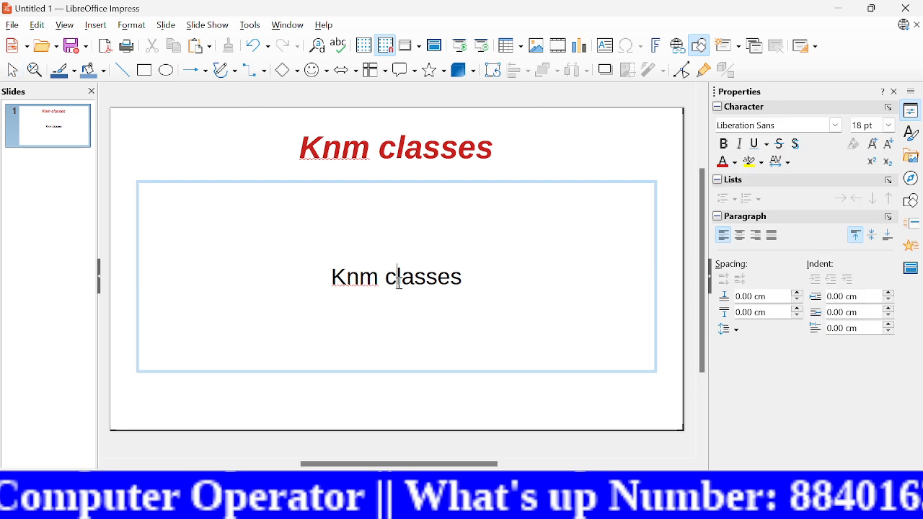
key(BackSpace)
key(BackSpace)
key(BackSpace)
key(BackSpace)
key(BackSpace)
key(BackSpace)
key(BackSpace)
key(BackSpace)
key(BackSpace)
key(BackSpace)
key(BackSpace)
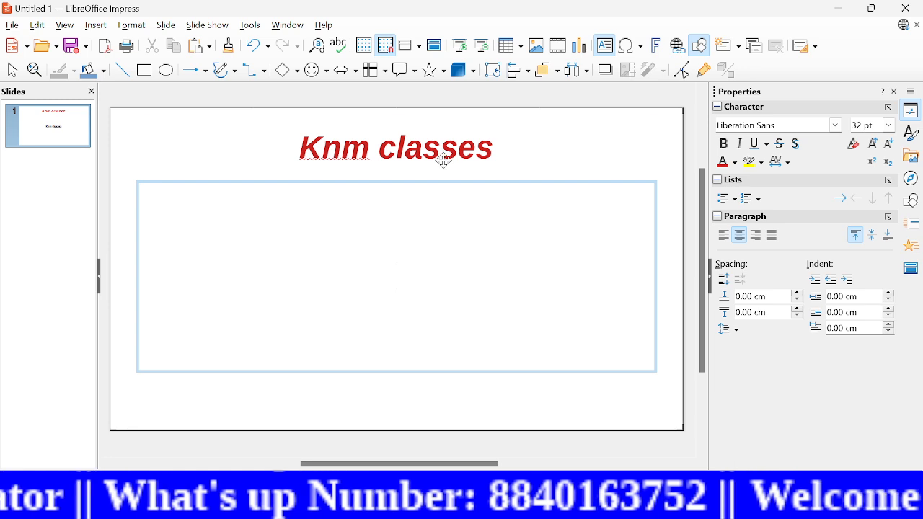
Select the whole title text and open the Duplicate dialog for the title, moving the dialog slightly higher.
click(501, 158)
click(503, 154)
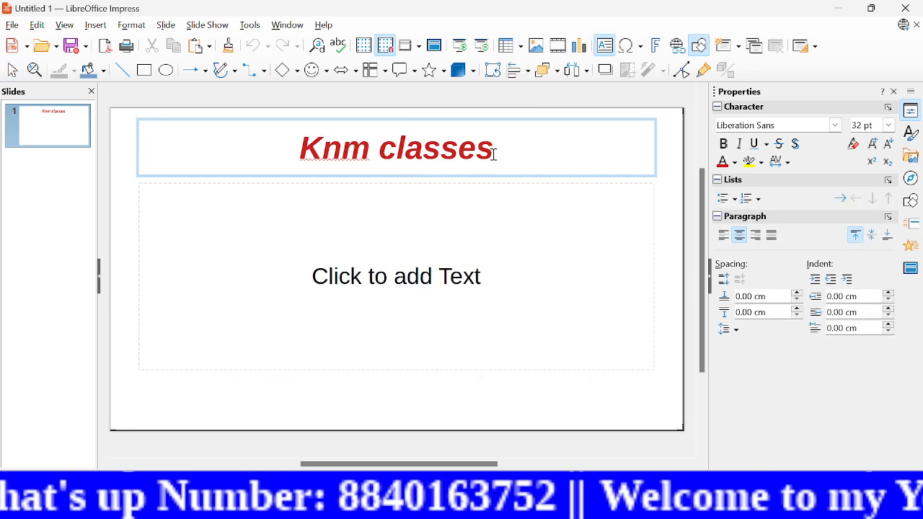
drag(494, 151, 299, 144)
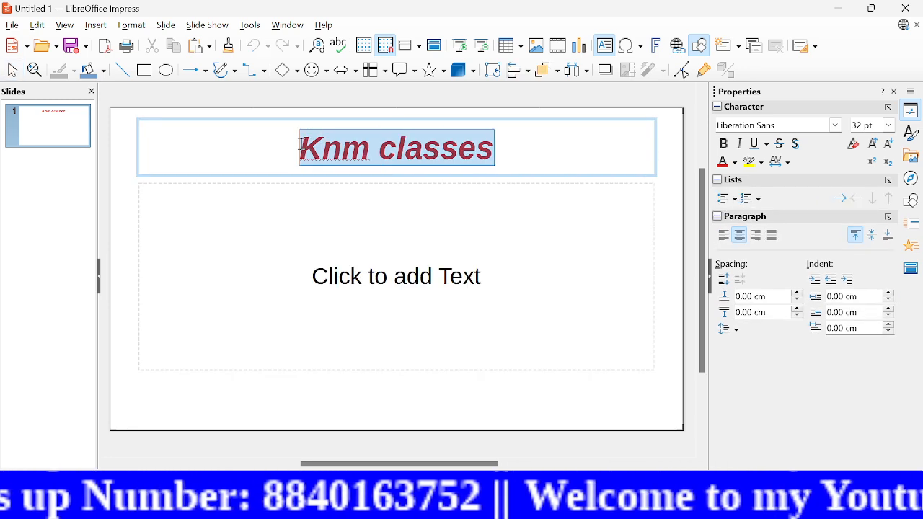
click(37, 26)
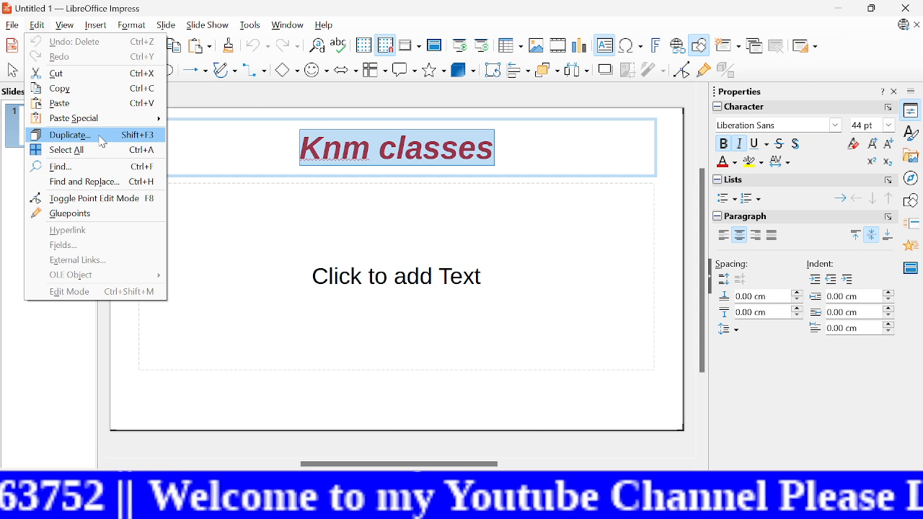
click(103, 142)
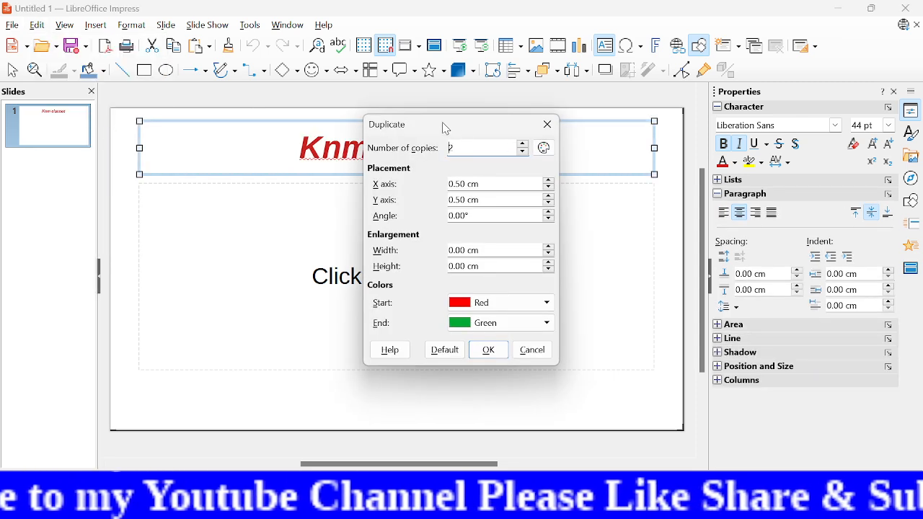
drag(448, 125, 456, 100)
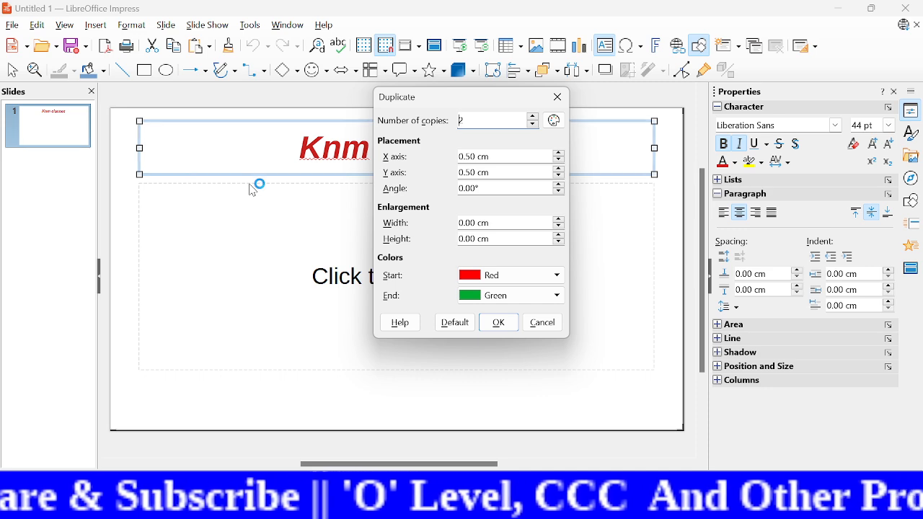
Duplicate the title with 3 copies, keeping Red as the start colour and Green as the end colour.
click(535, 118)
click(535, 118)
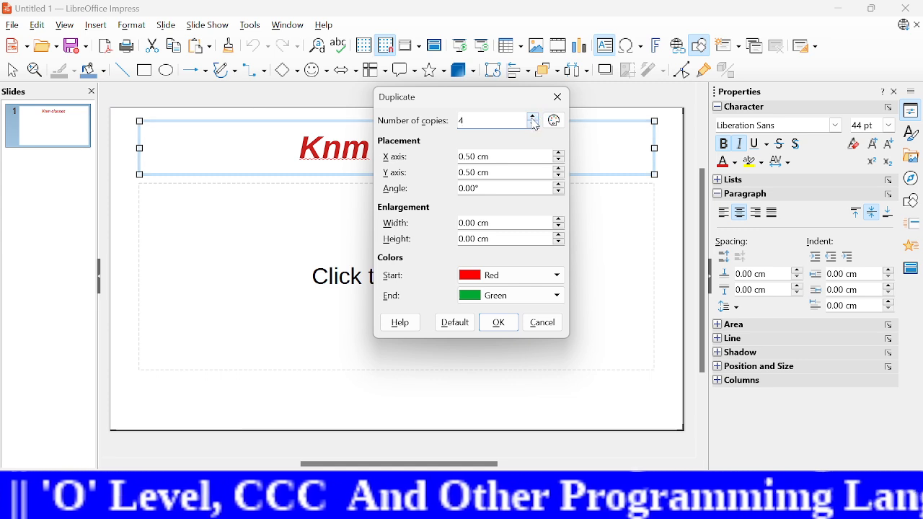
click(534, 125)
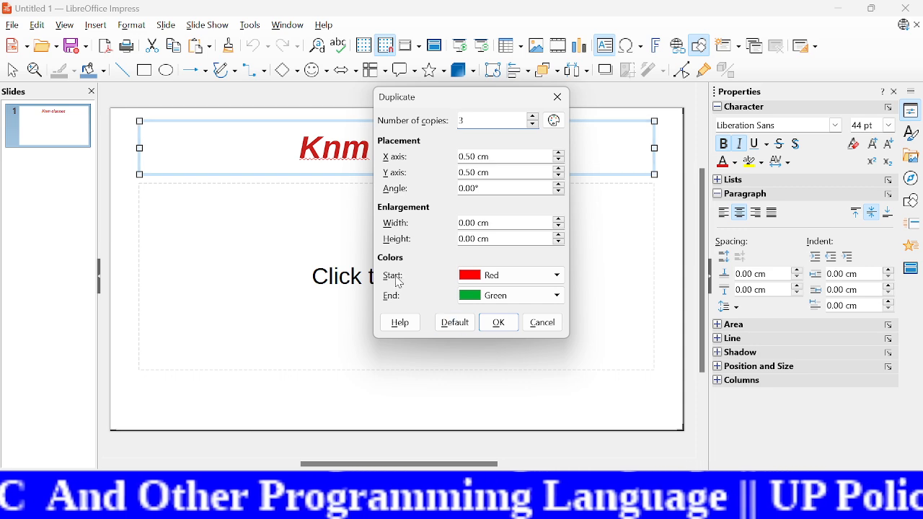
click(558, 276)
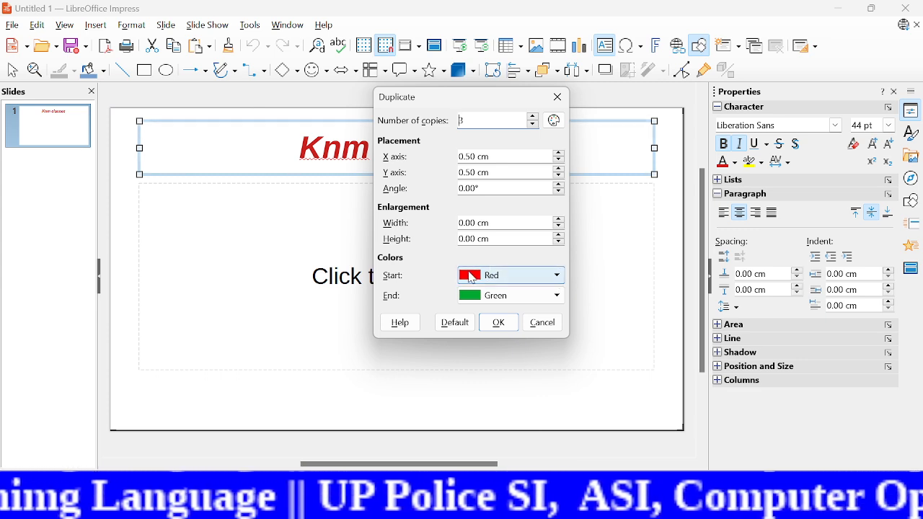
click(556, 278)
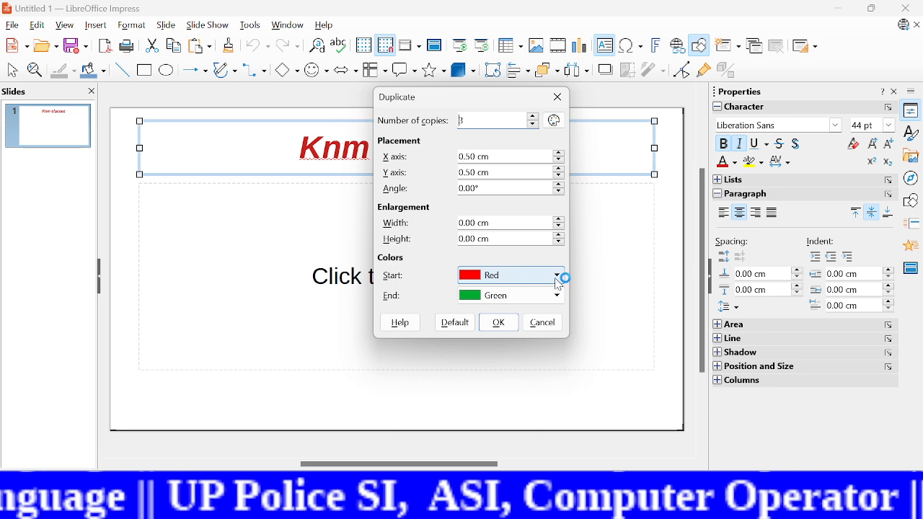
click(559, 280)
click(560, 298)
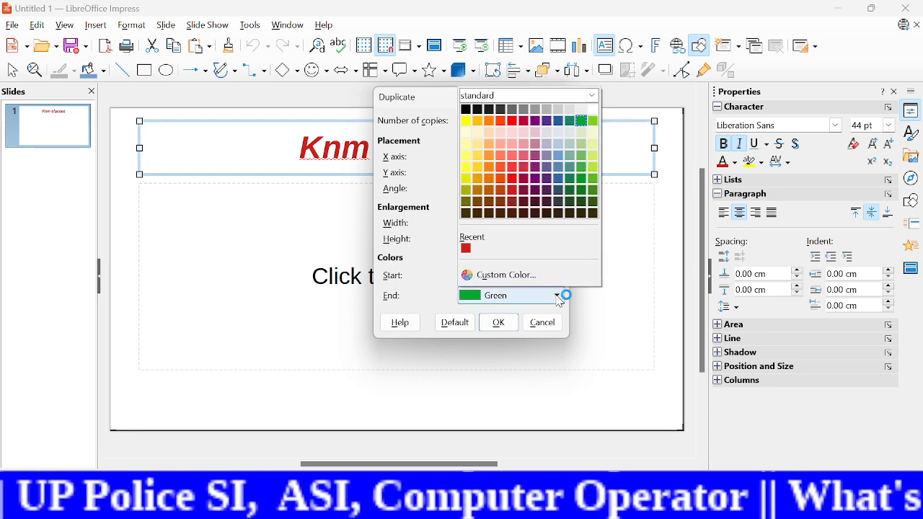
click(558, 297)
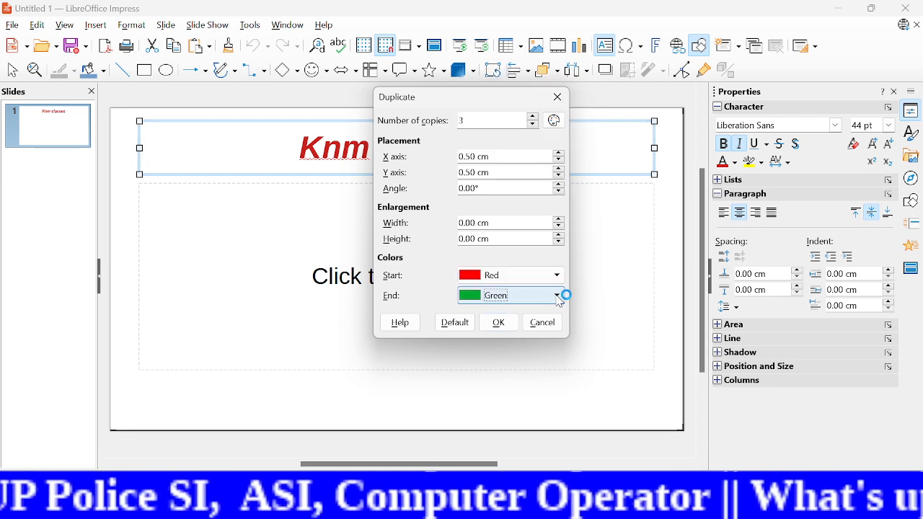
click(503, 325)
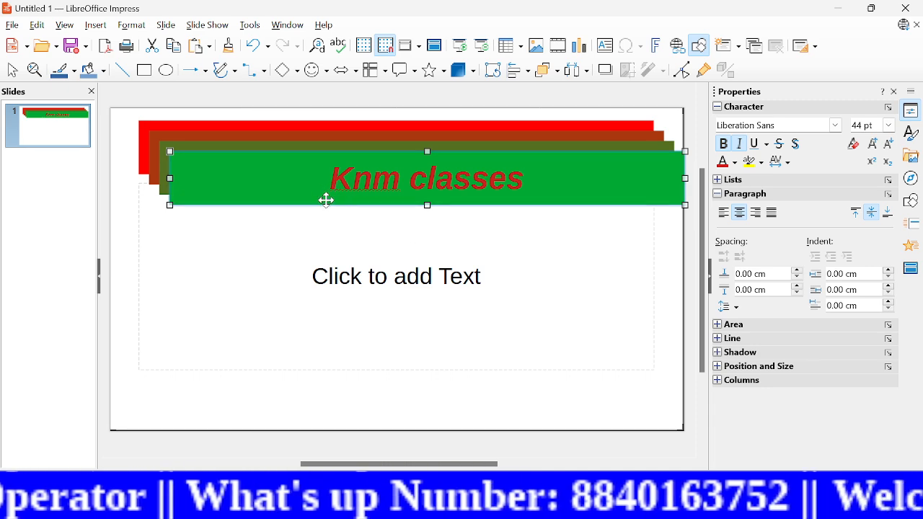
Spread the stacked title copies down the slide as separate bars, ordered red, brown, green and olive.
drag(327, 200, 304, 280)
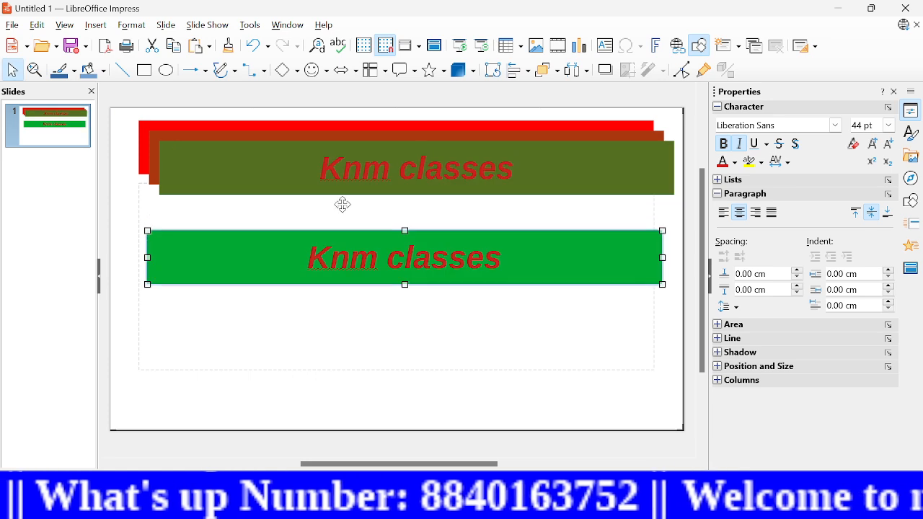
click(311, 186)
drag(311, 185, 273, 367)
click(313, 177)
drag(313, 178, 296, 233)
click(276, 261)
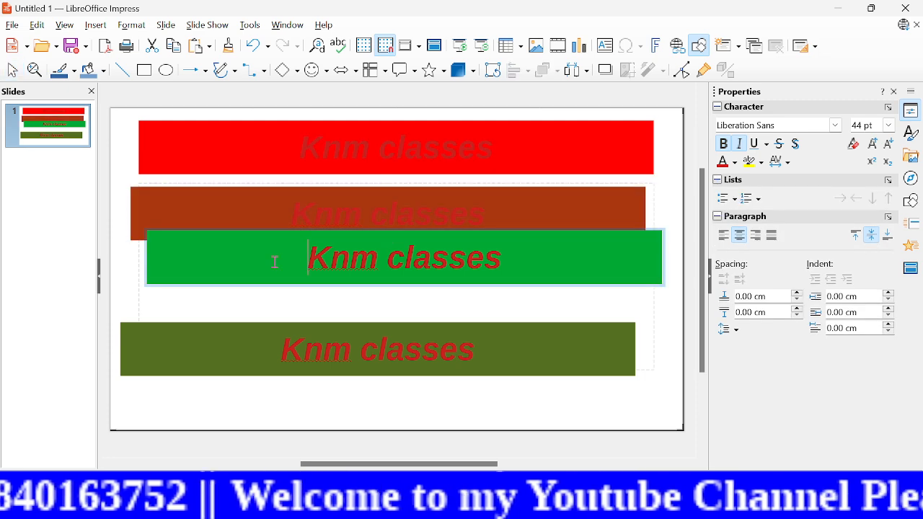
click(214, 271)
drag(214, 272, 198, 297)
click(198, 297)
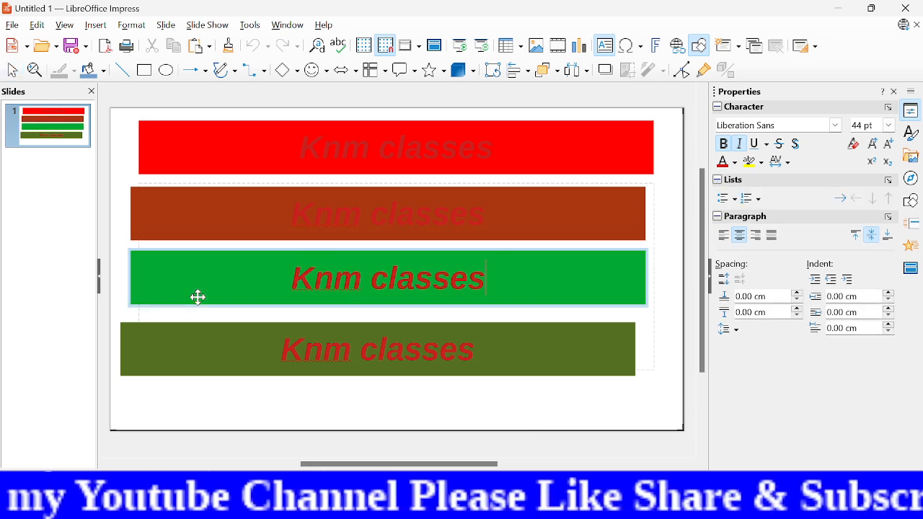
Select all text in the green title copy, and select every object on the slide before clearing the selection.
click(36, 26)
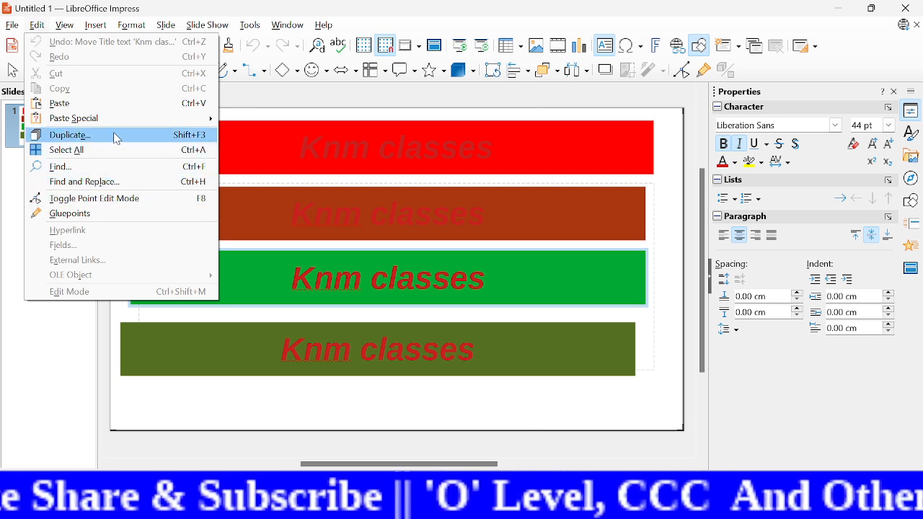
click(161, 402)
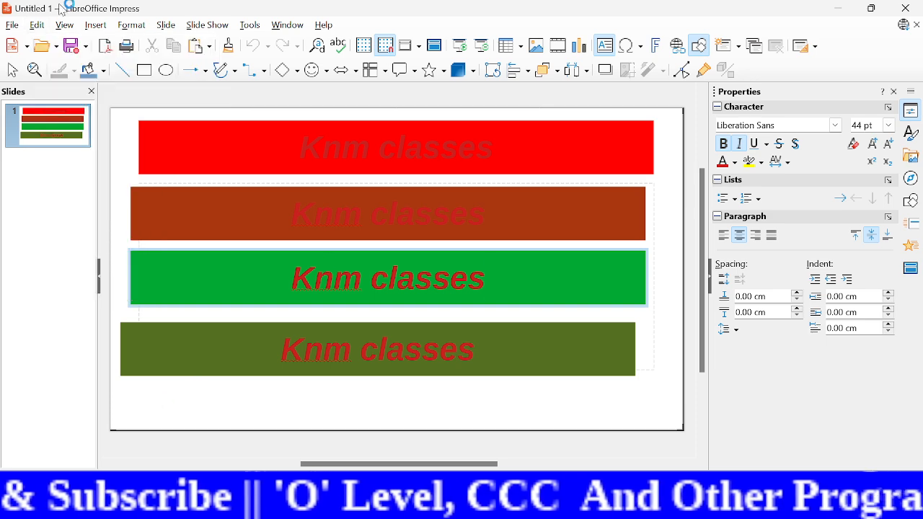
click(37, 25)
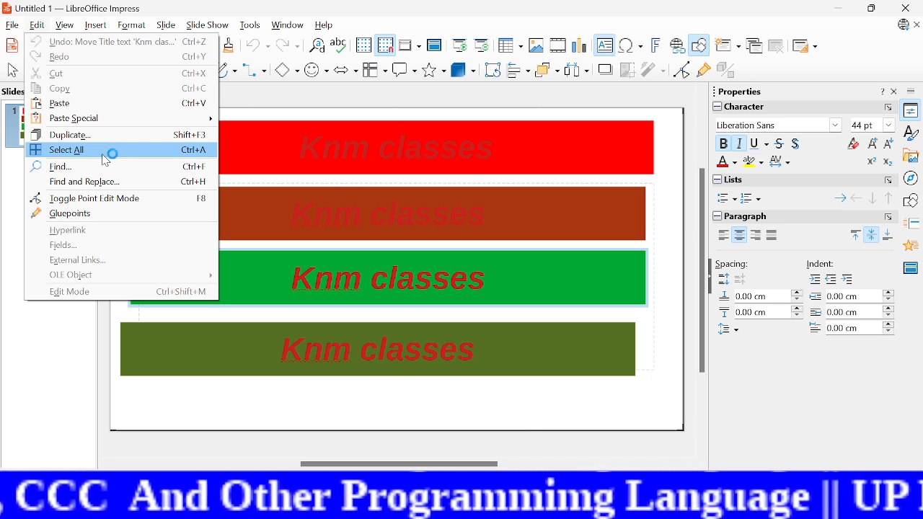
key(Escape)
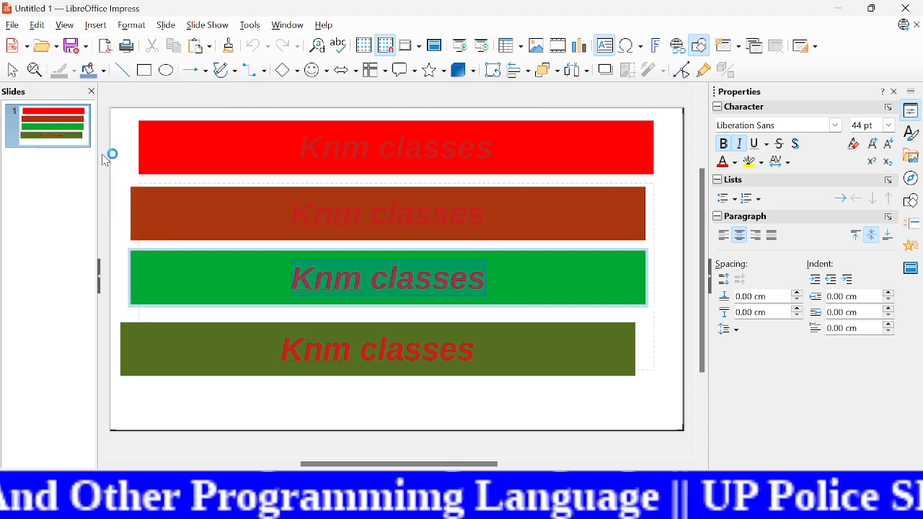
click(193, 273)
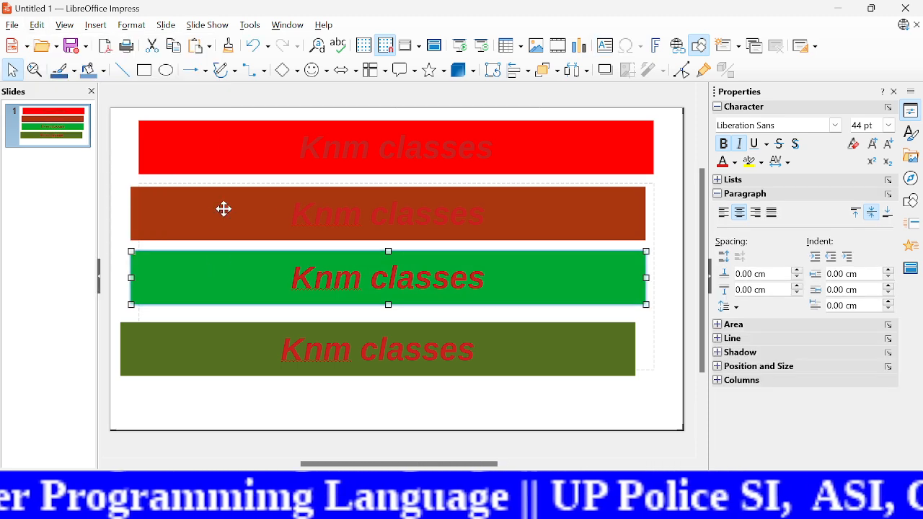
click(37, 26)
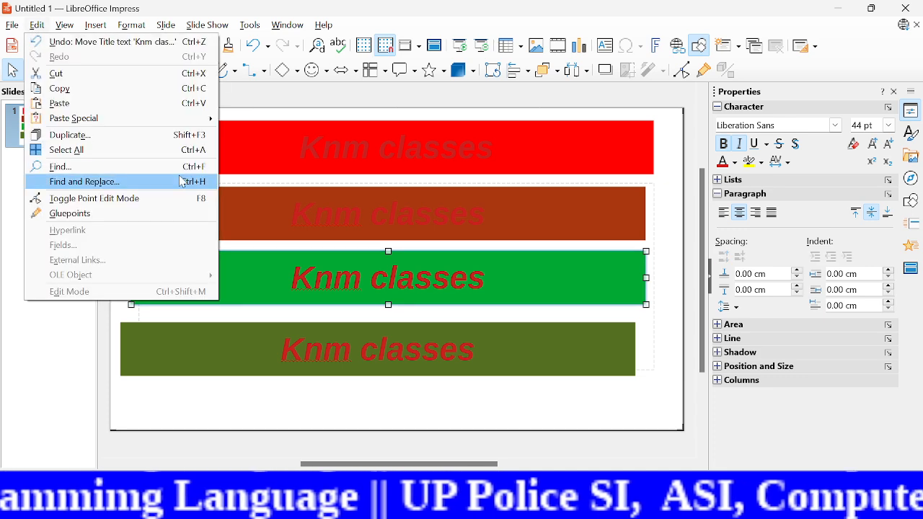
click(111, 148)
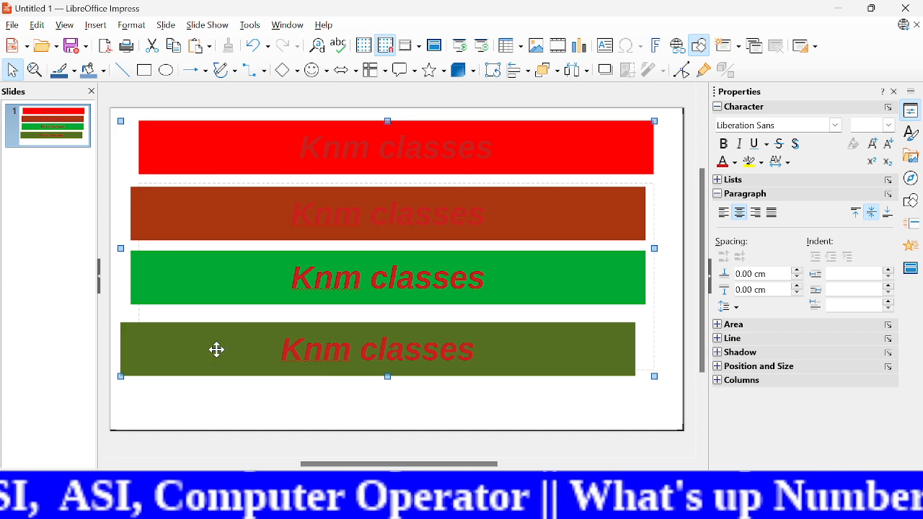
click(169, 413)
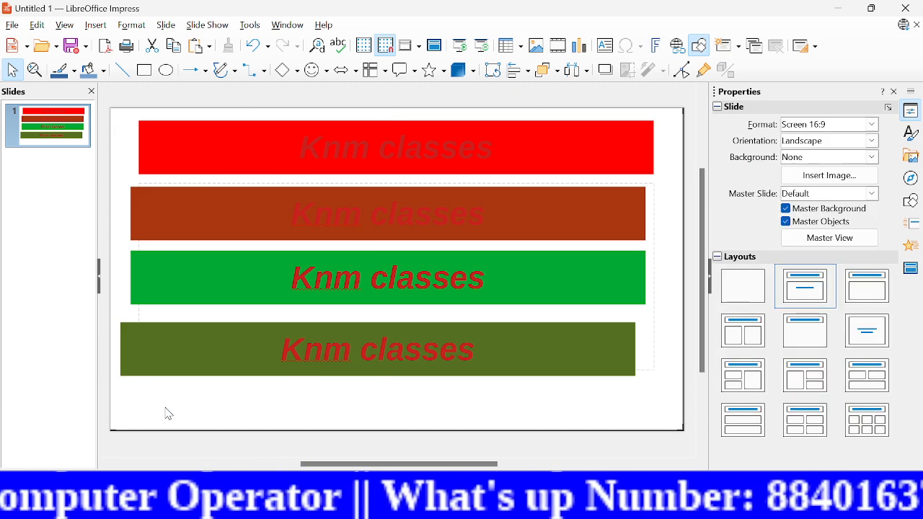
Show the Find bar for searching text in the presentation and close it again.
click(38, 25)
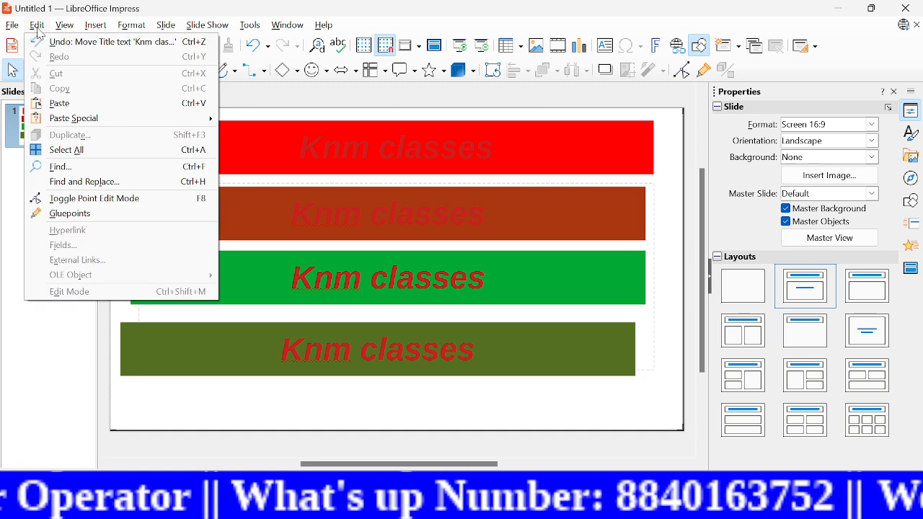
click(147, 174)
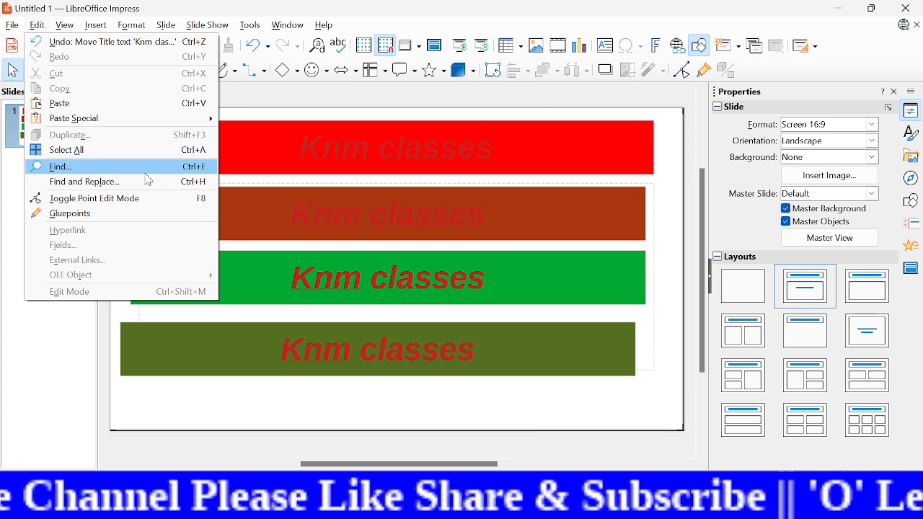
click(148, 172)
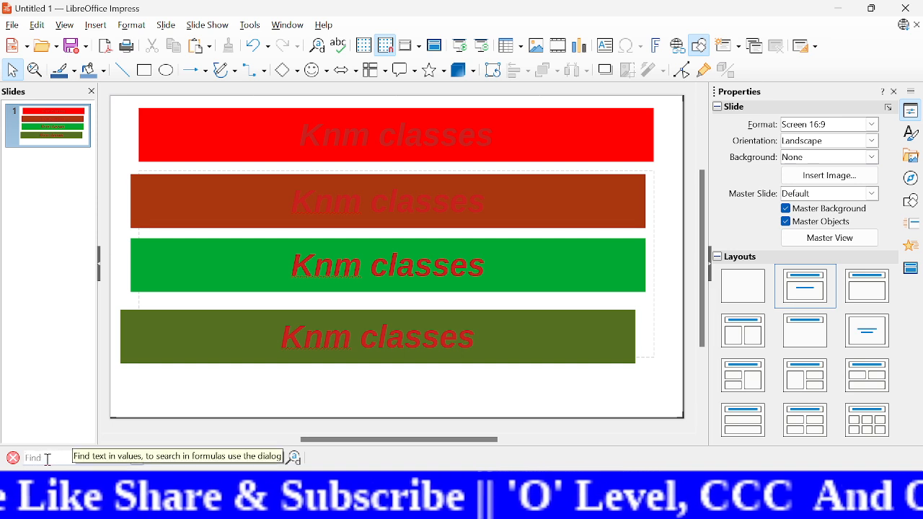
click(13, 458)
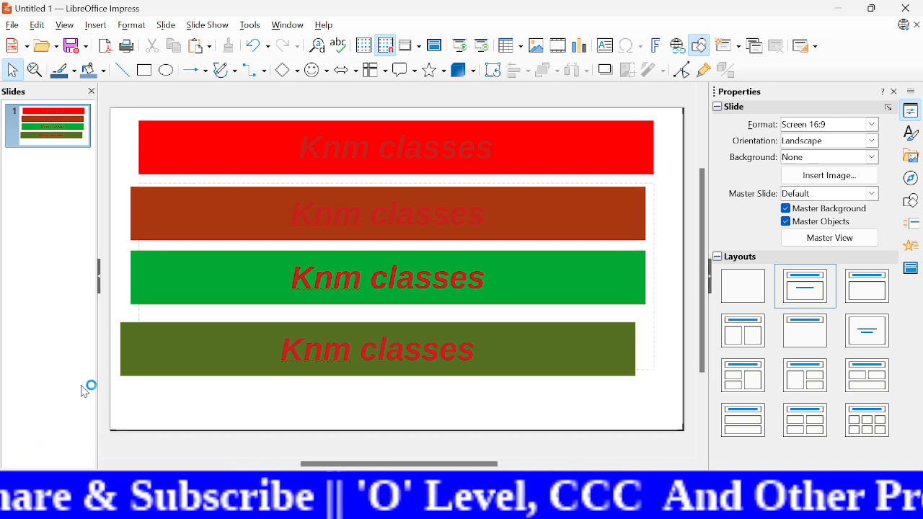
Open the Find and Replace dialog, look at its Find and Replace fields, and close it.
click(38, 27)
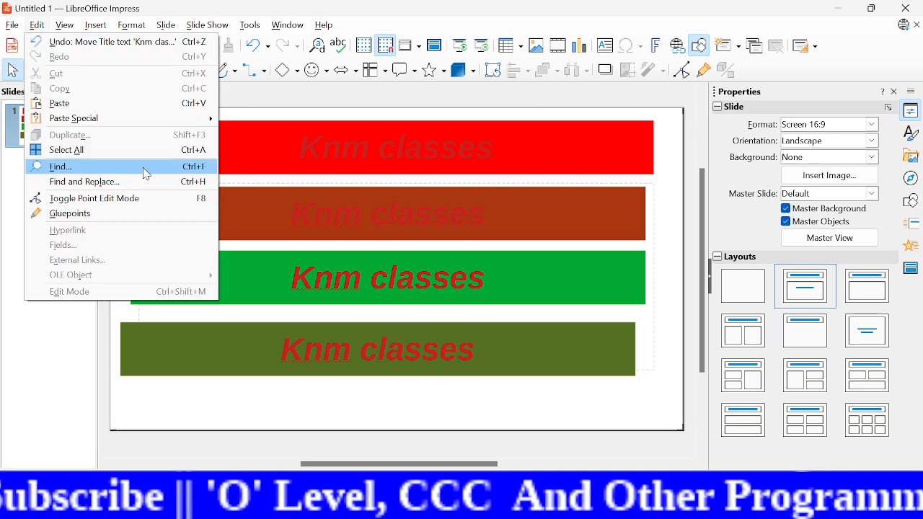
click(112, 182)
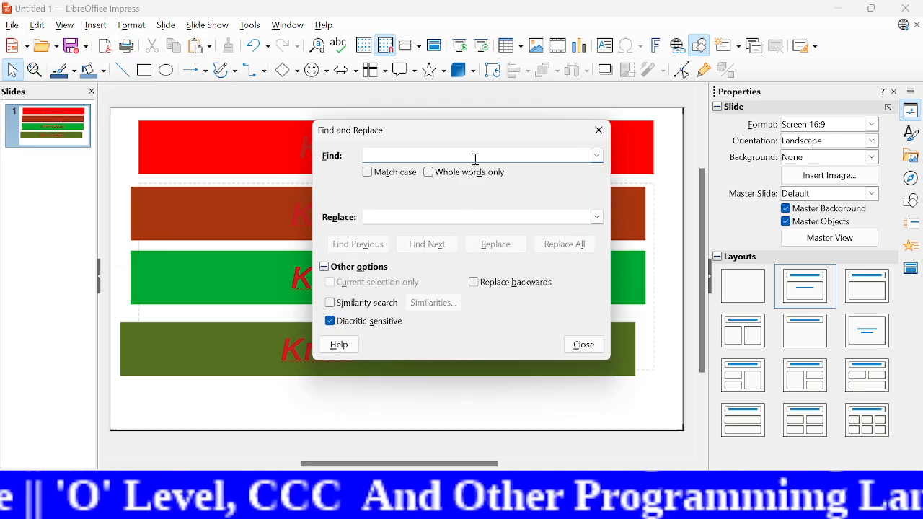
click(406, 216)
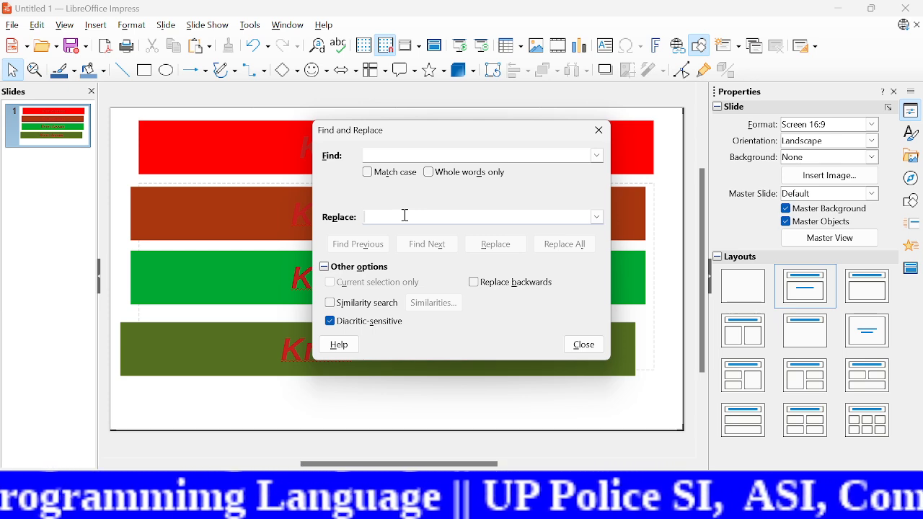
click(600, 130)
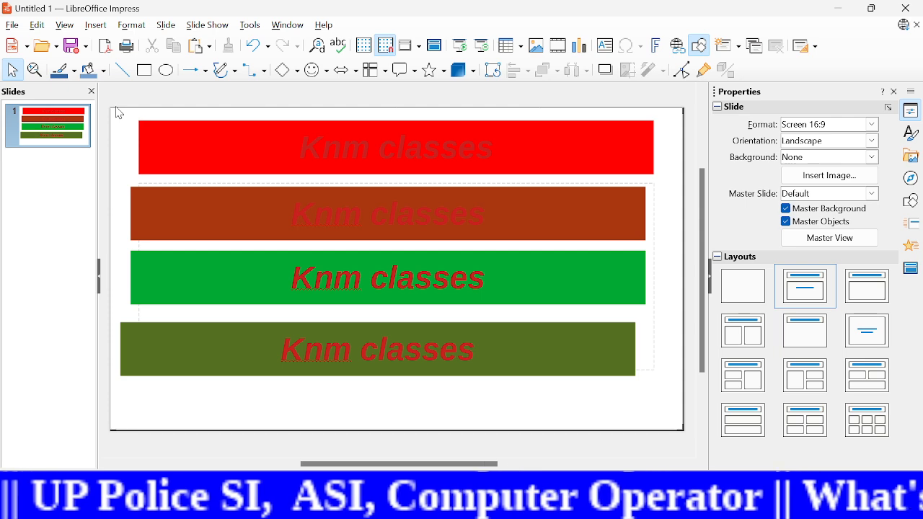
click(37, 25)
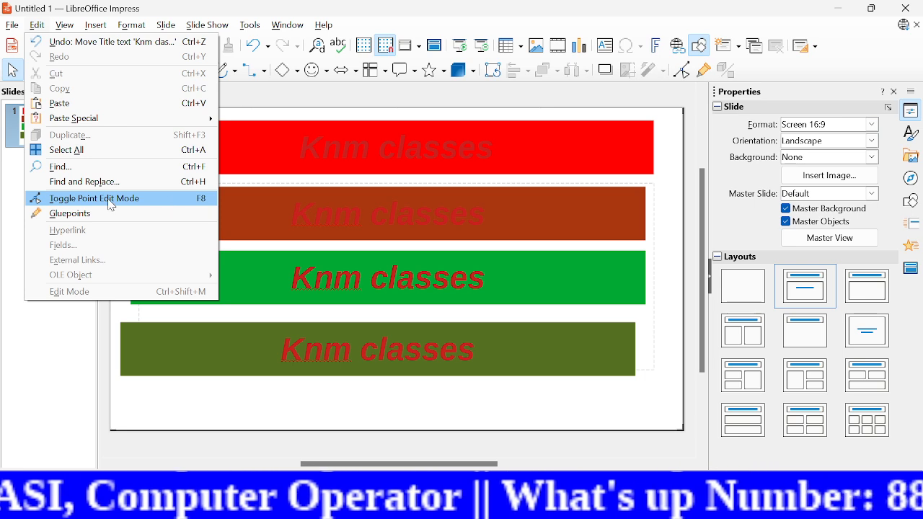
click(153, 417)
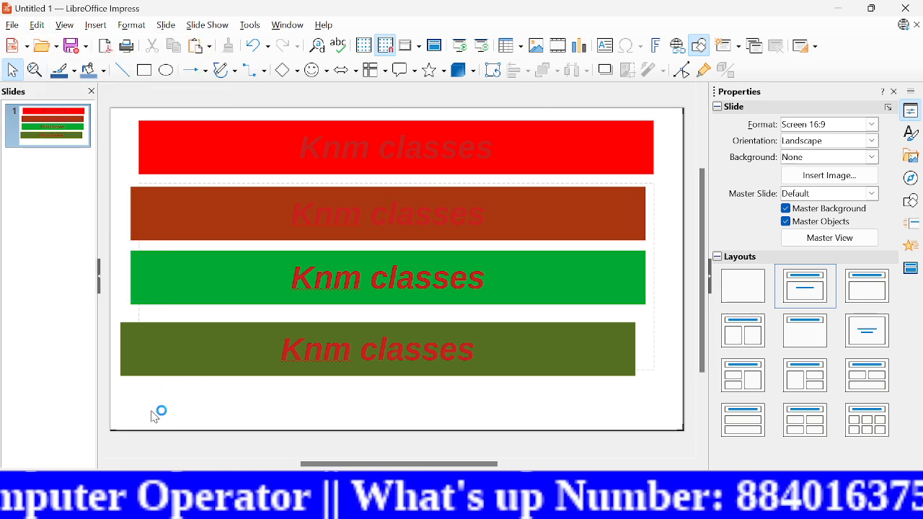
Add a new slide with title and content placeholders after slide 1.
click(49, 132)
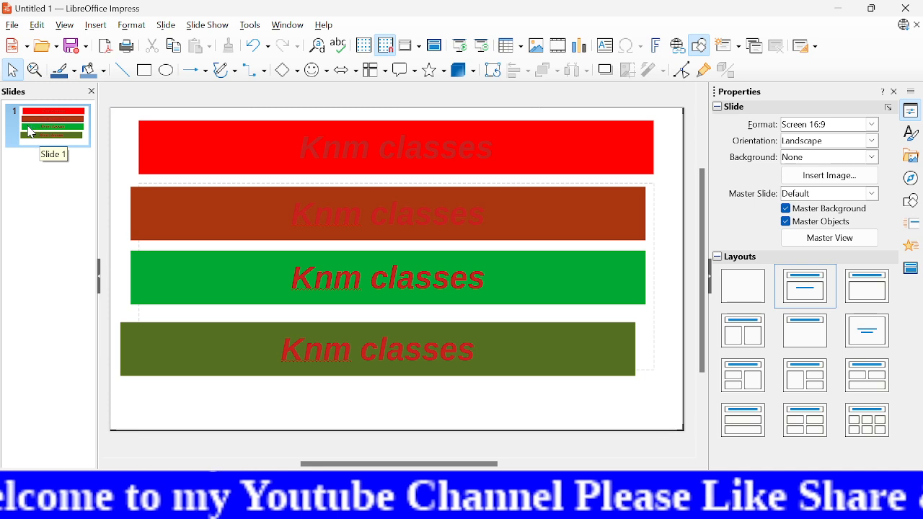
key(Return)
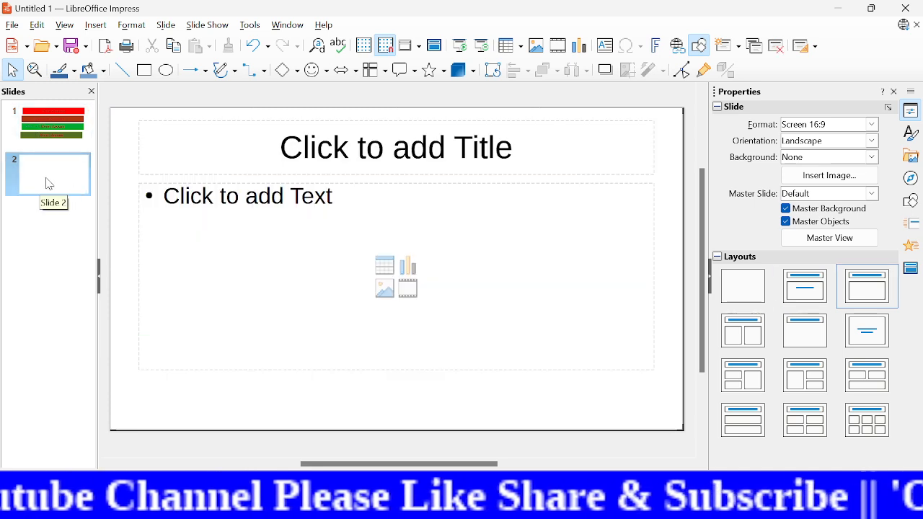
Delete slide 2 and add a fresh slide with title and content placeholders after slide 1.
click(167, 26)
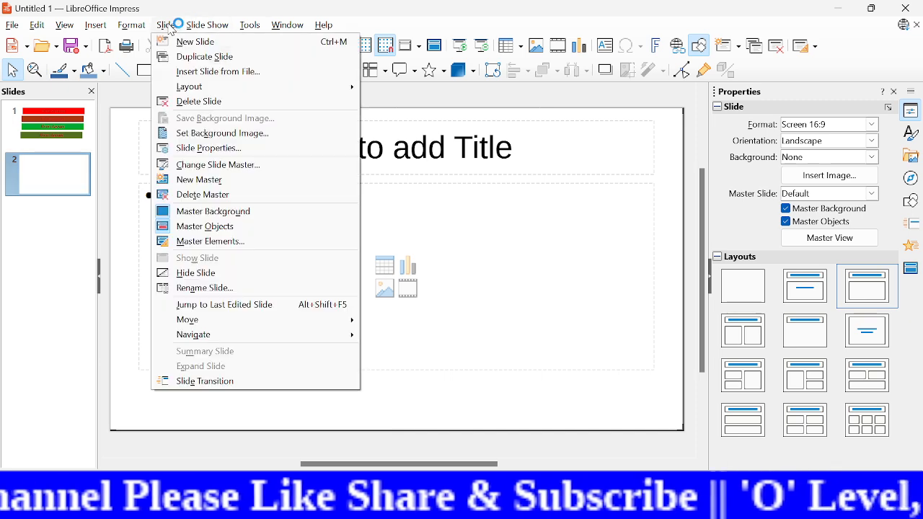
click(209, 108)
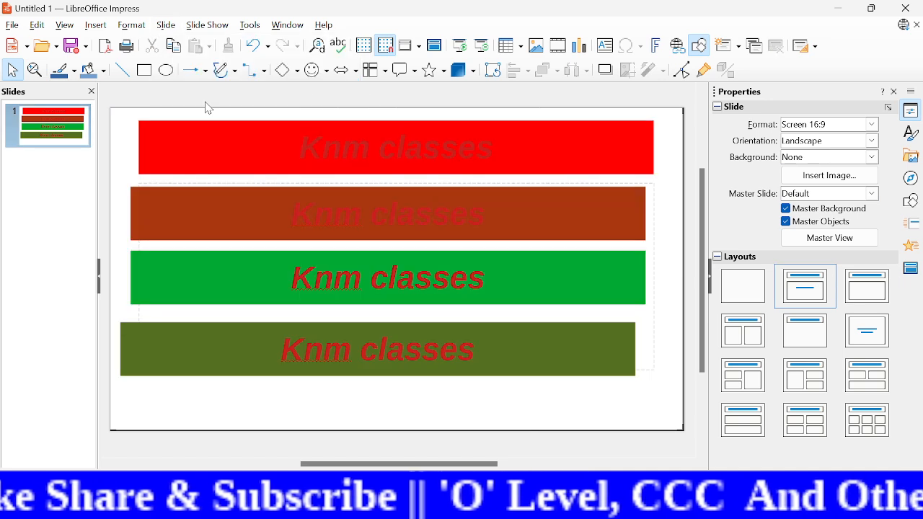
click(166, 25)
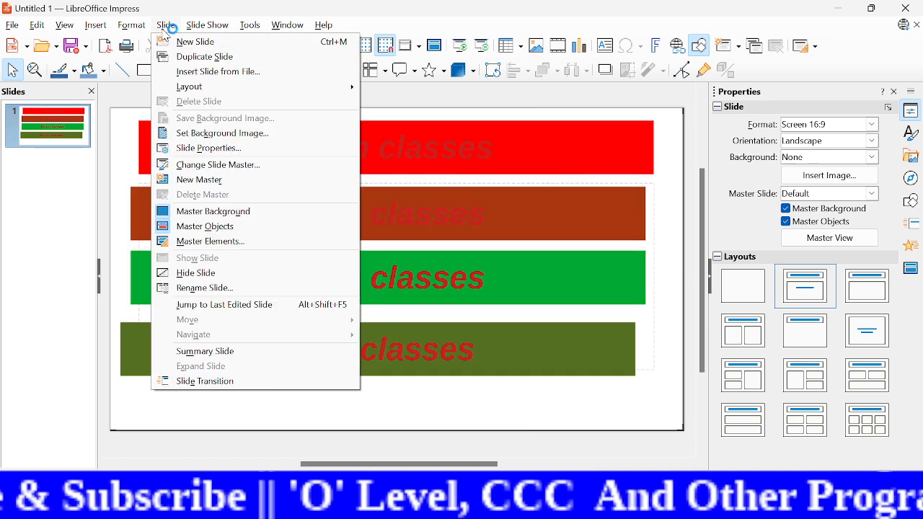
click(203, 48)
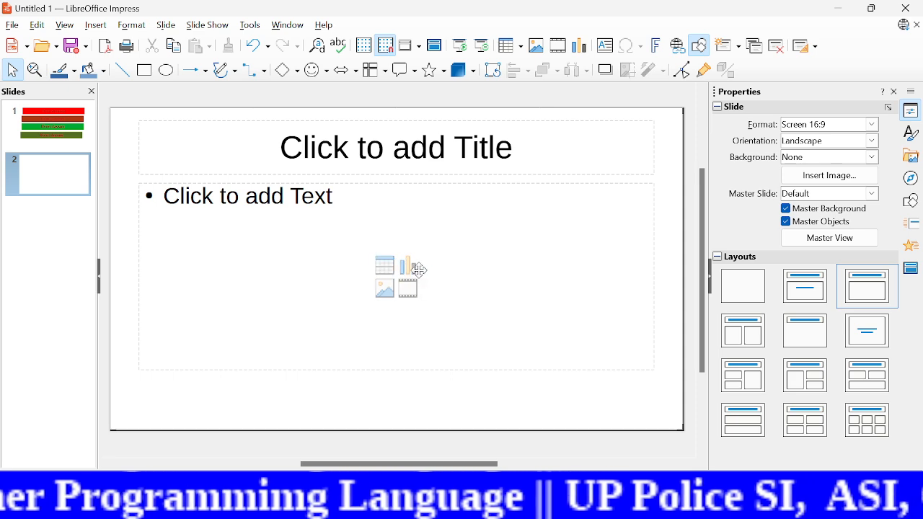
Change the layout of slide 2 to Blank Slide.
right_click(129, 390)
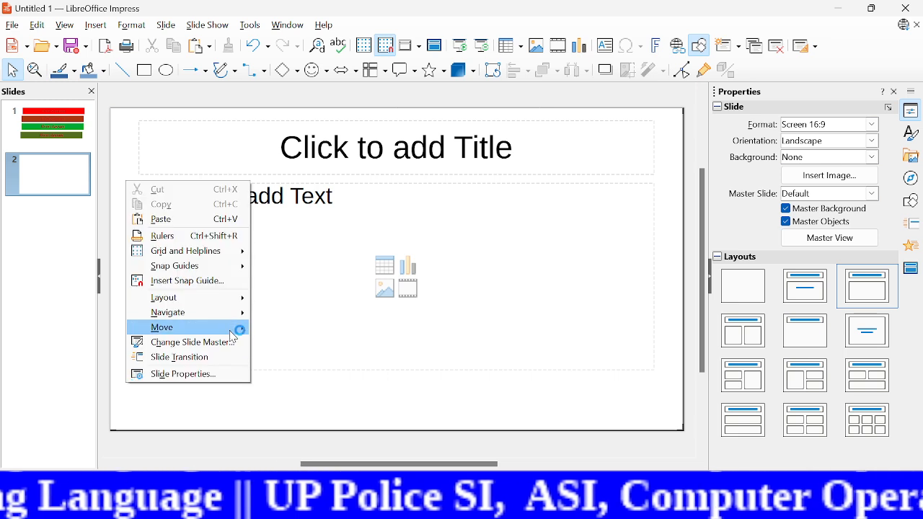
mouse_move(174, 305)
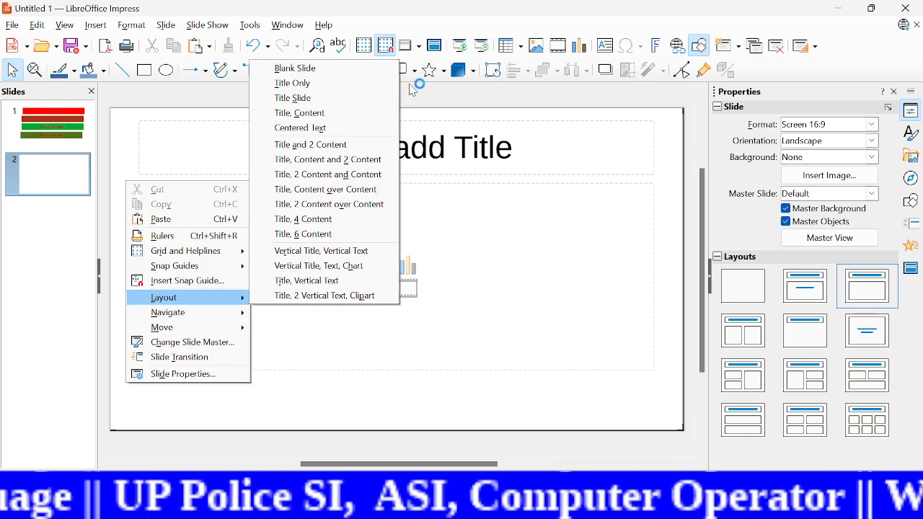
click(306, 73)
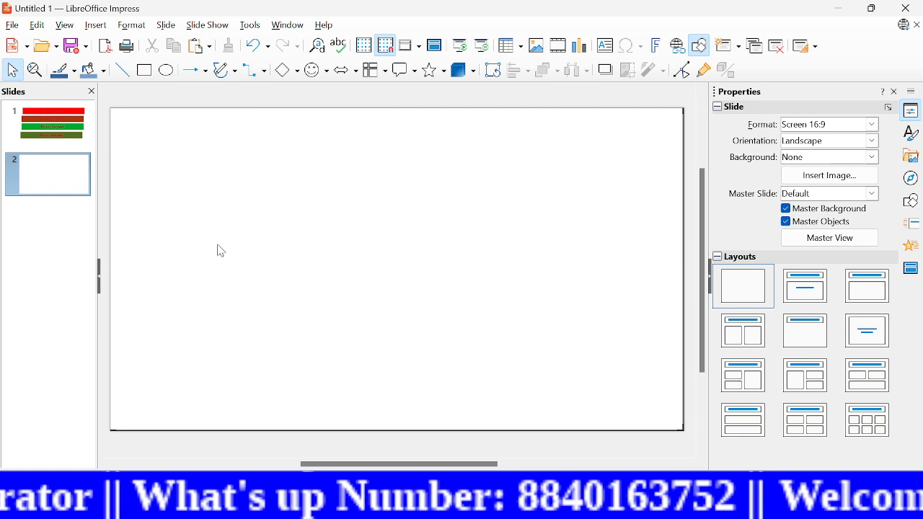
Draw a horizontal line across the upper part of the blank slide and lengthen it to about 23 cm.
click(125, 72)
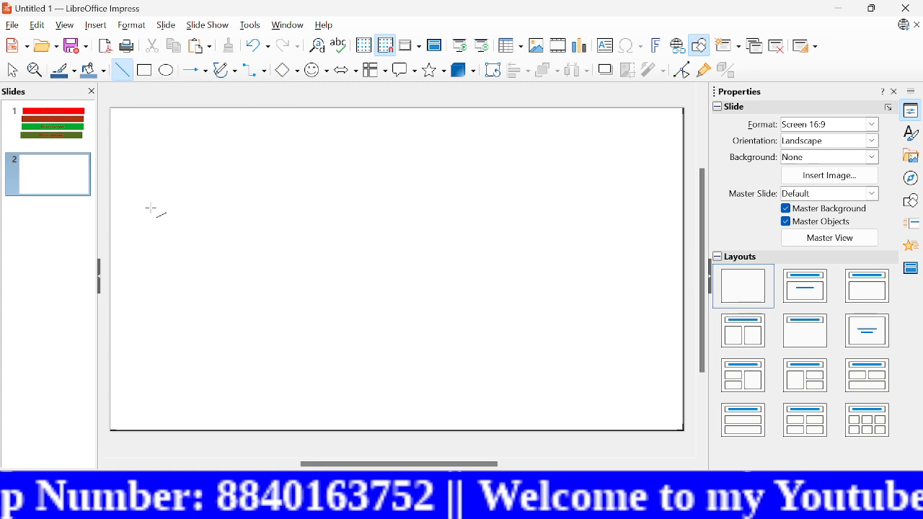
mouse_move(151, 211)
mouse_down()
mouse_move(486, 231)
mouse_move(582, 209)
mouse_move(575, 210)
mouse_up()
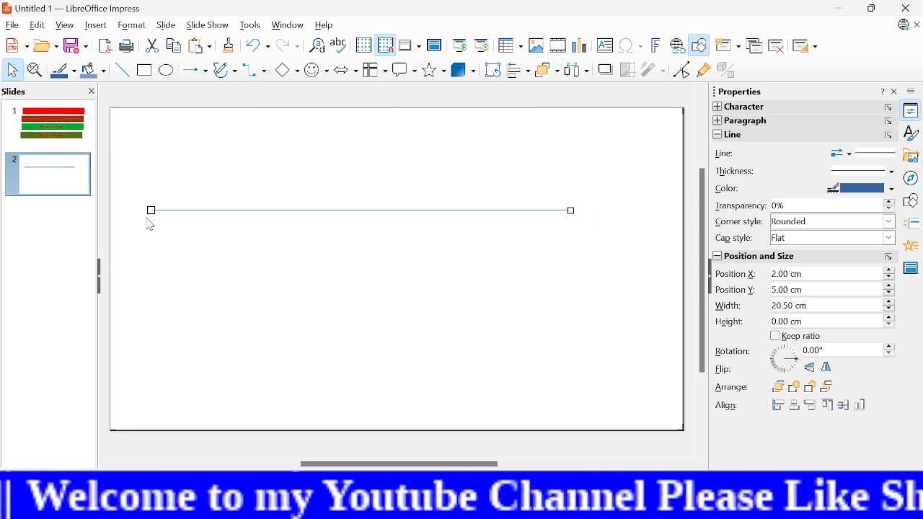
drag(577, 214, 625, 210)
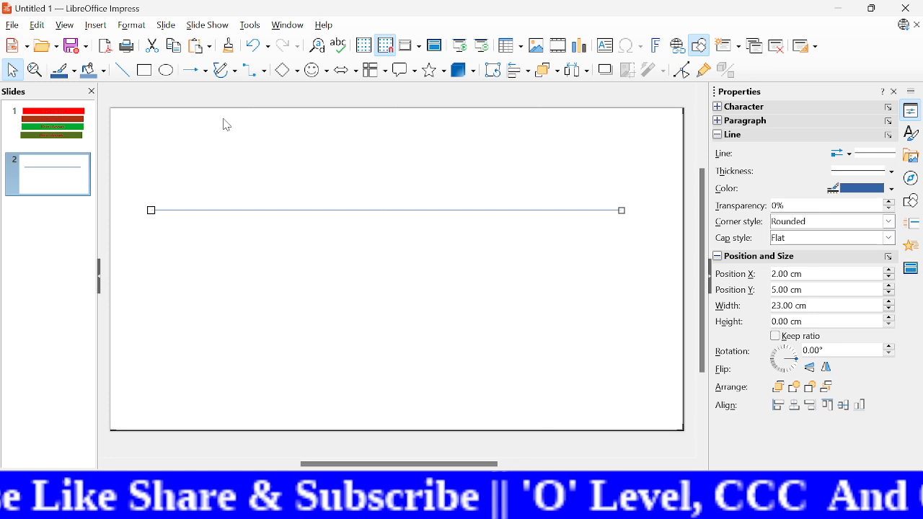
Turn on Toggle Point Edit Mode for the horizontal line.
click(40, 26)
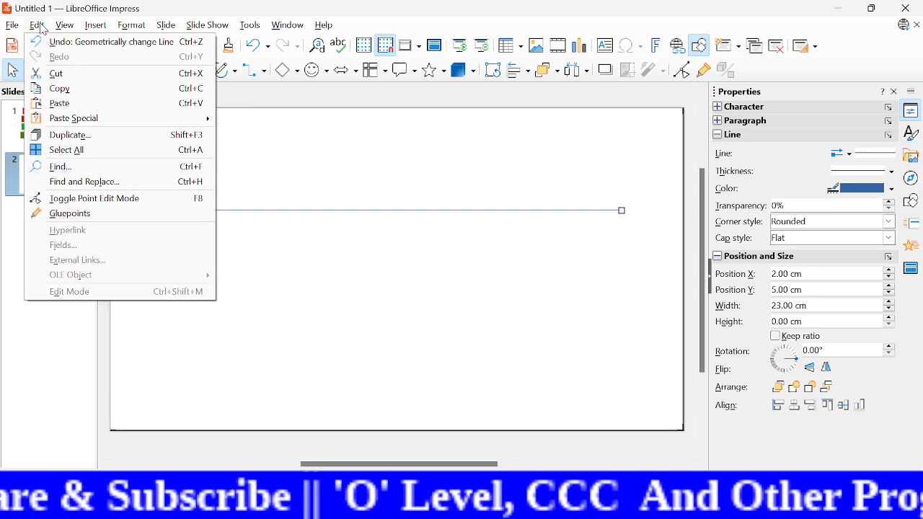
click(141, 208)
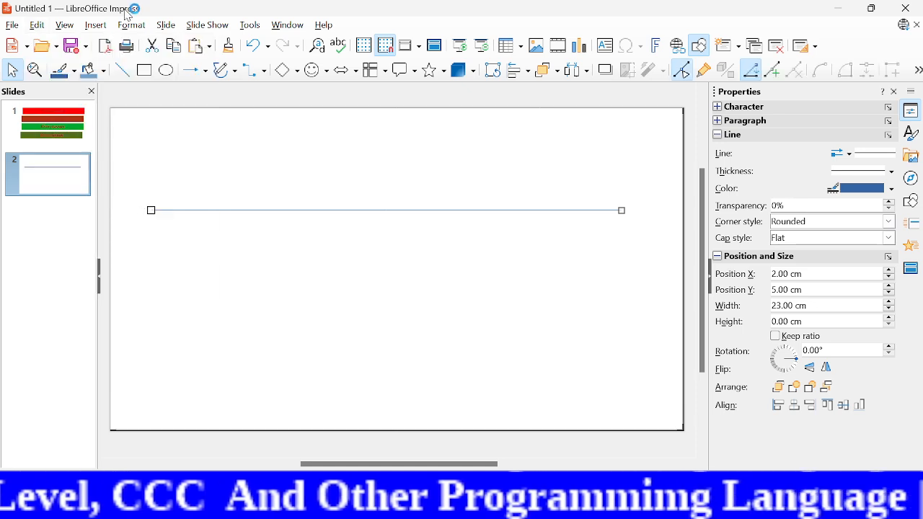
click(37, 26)
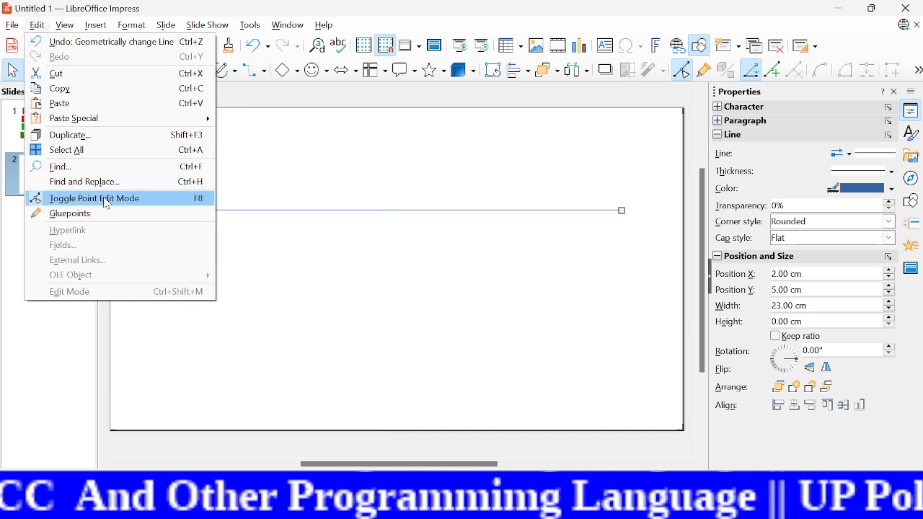
click(432, 270)
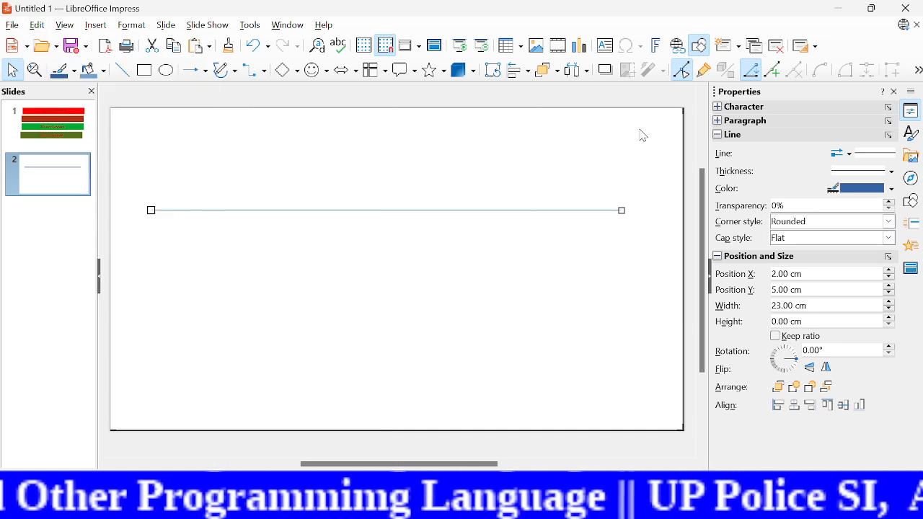
Close the Properties sidebar and insert three points, spaced apart, along the first half of the line.
click(895, 93)
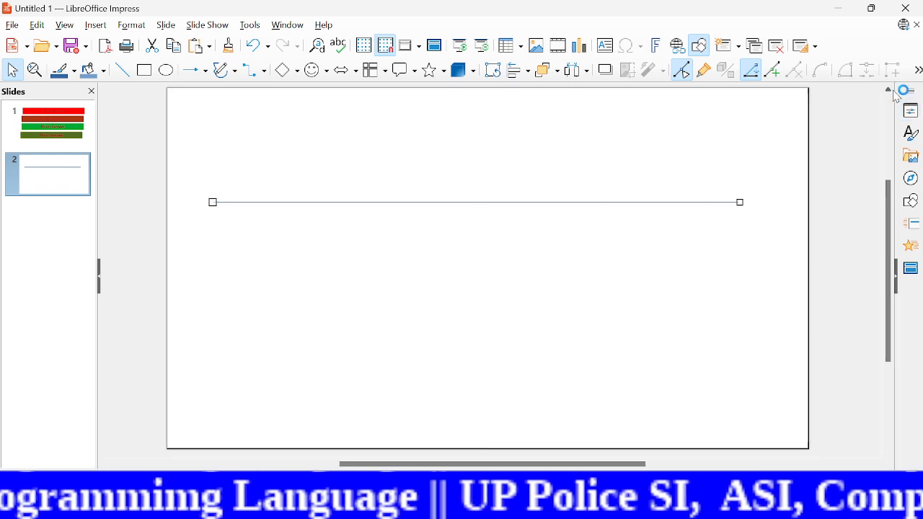
click(774, 72)
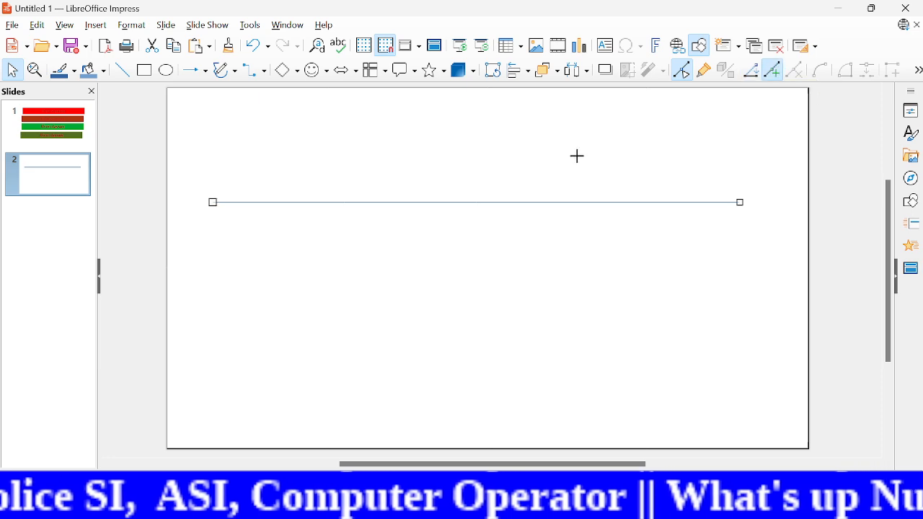
click(280, 202)
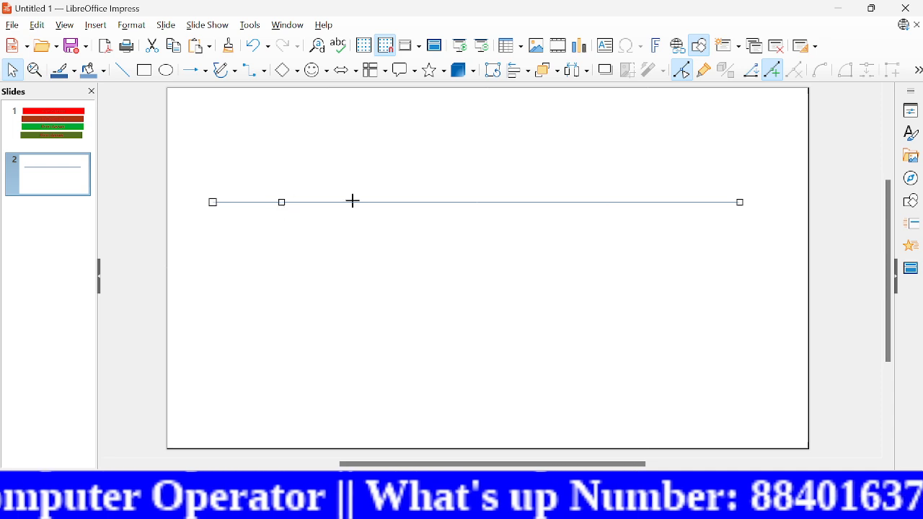
click(377, 203)
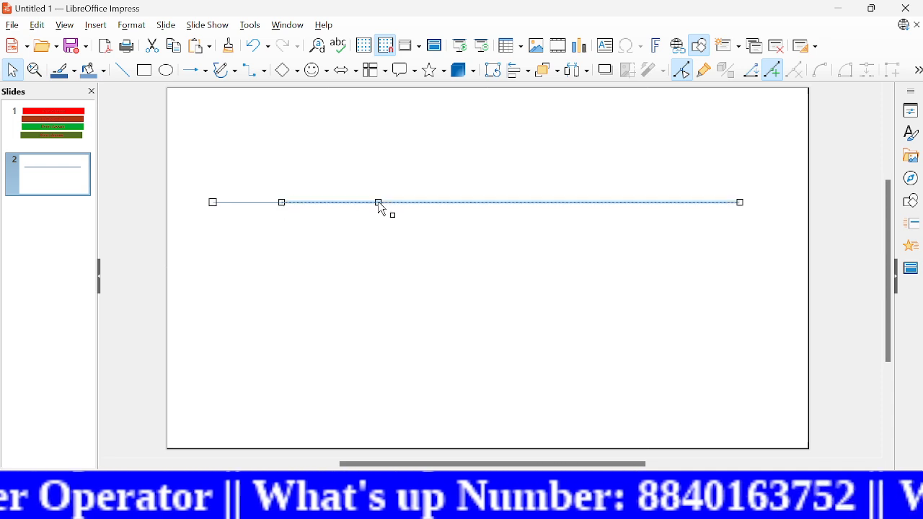
click(468, 203)
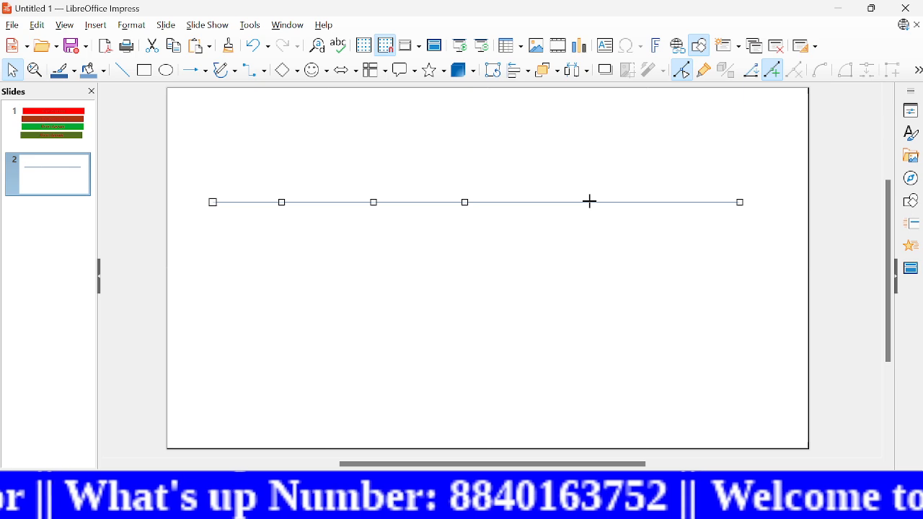
Insert a fourth point between the third inserted point and the line's right end, and raise the first inserted point to form a peak.
key(Escape)
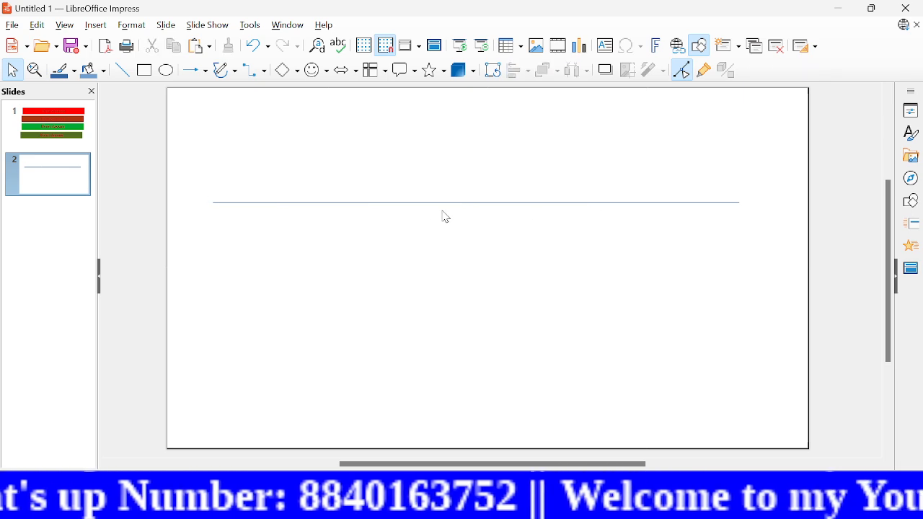
click(416, 202)
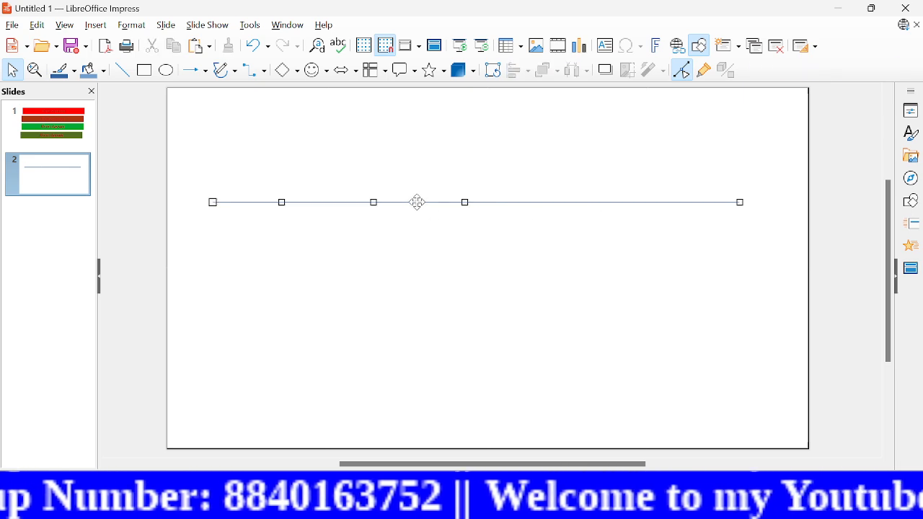
click(618, 202)
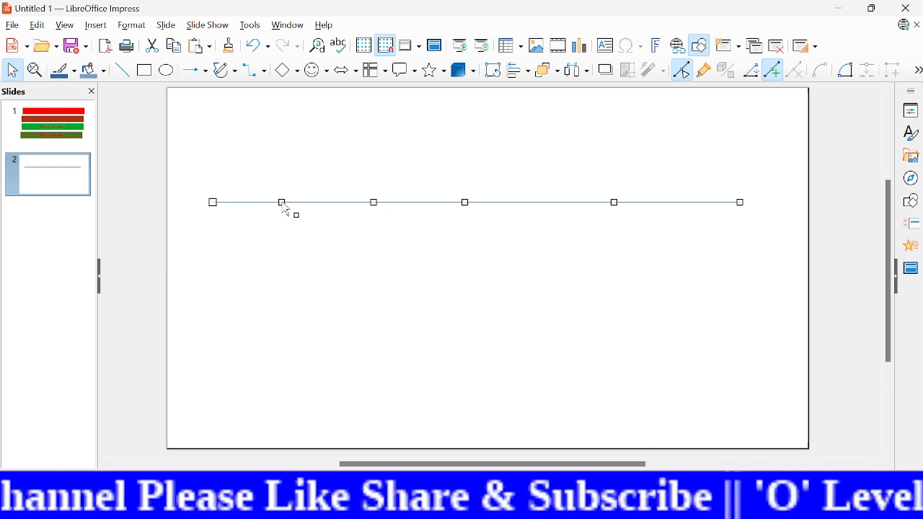
drag(282, 203, 270, 145)
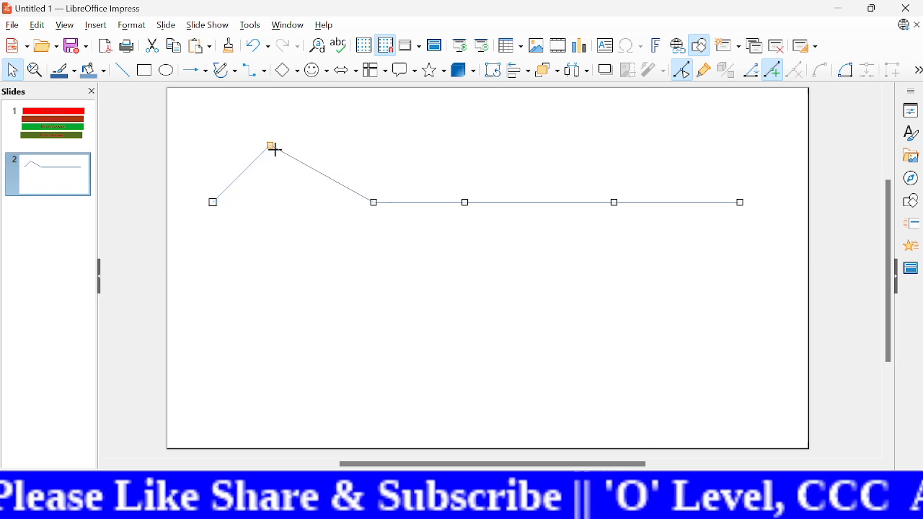